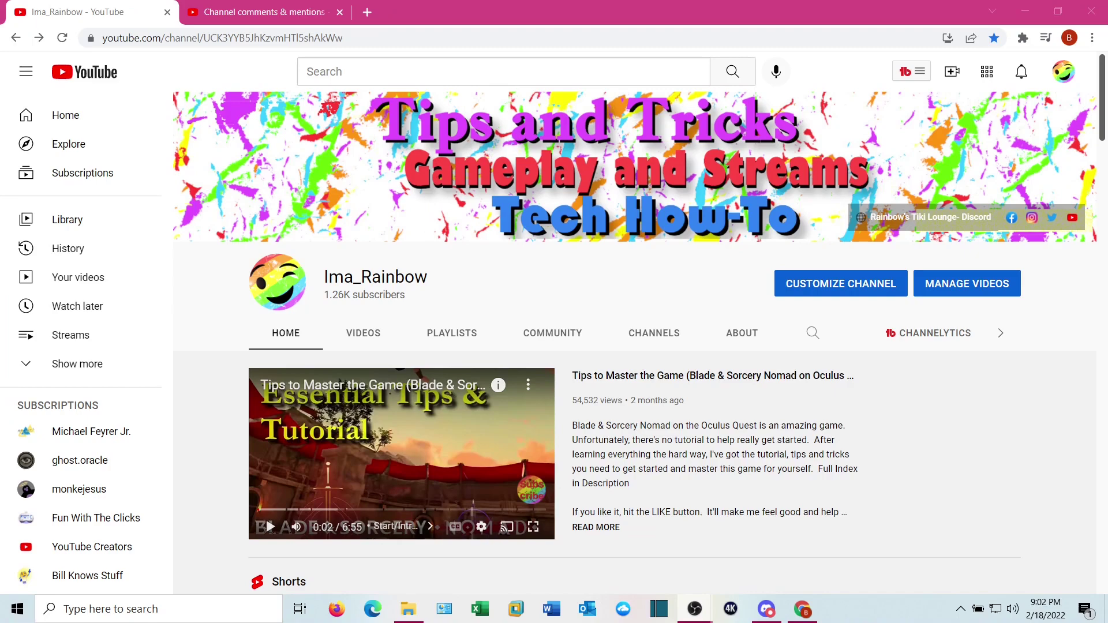
Step: Bring OBS Studio forward and select the Capture Display source in the Display Capture 2 scene
scroll(737, 351, down, 10)
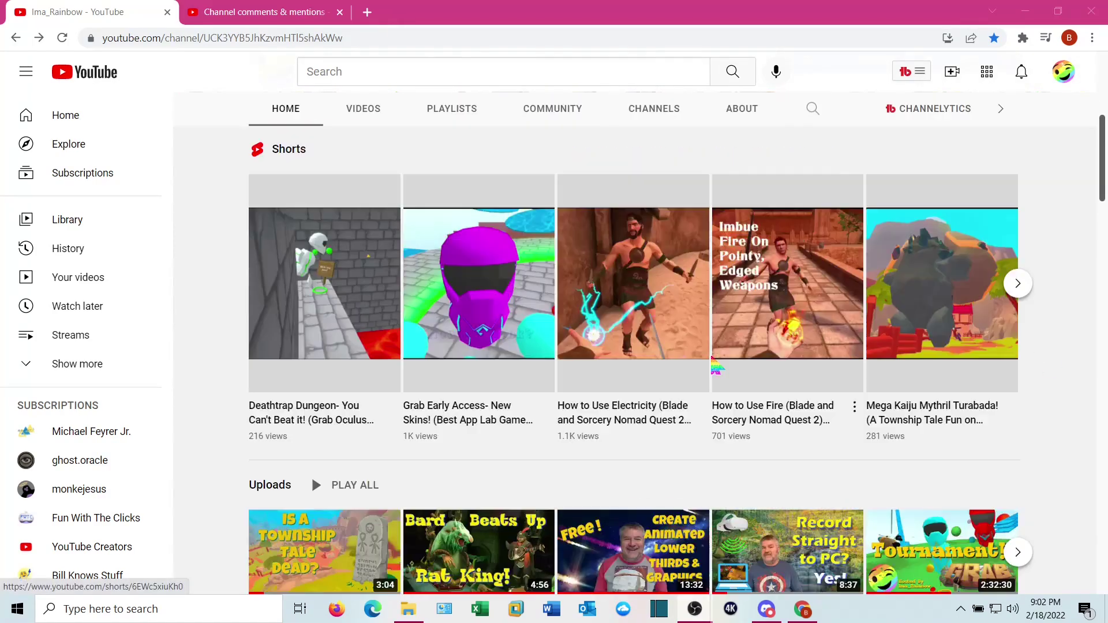
scroll(713, 359, down, 5)
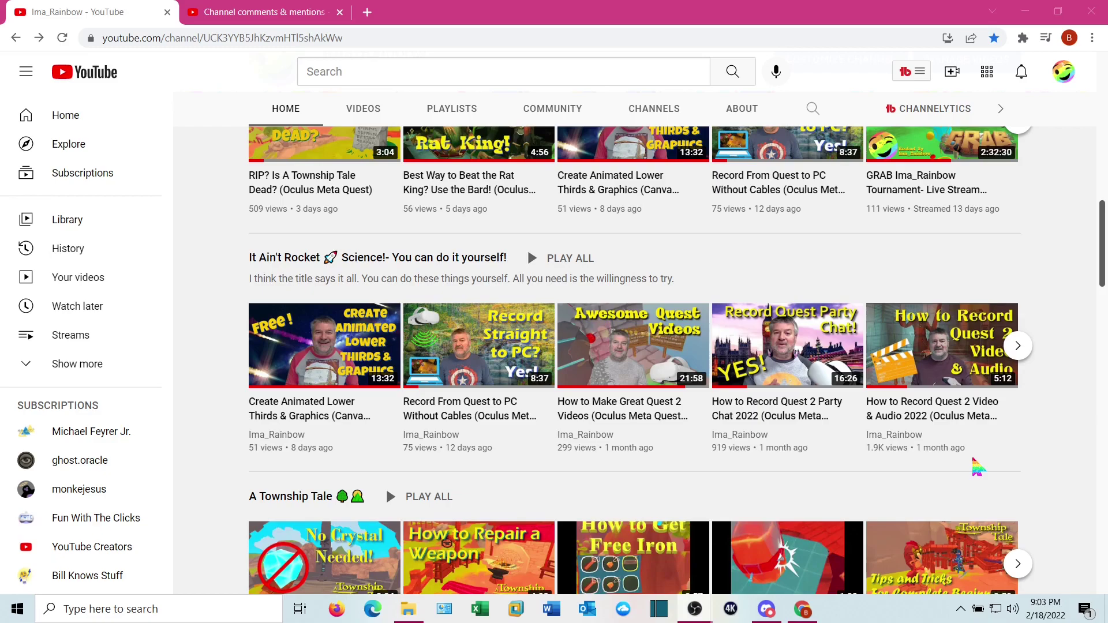
scroll(977, 467, up, 10)
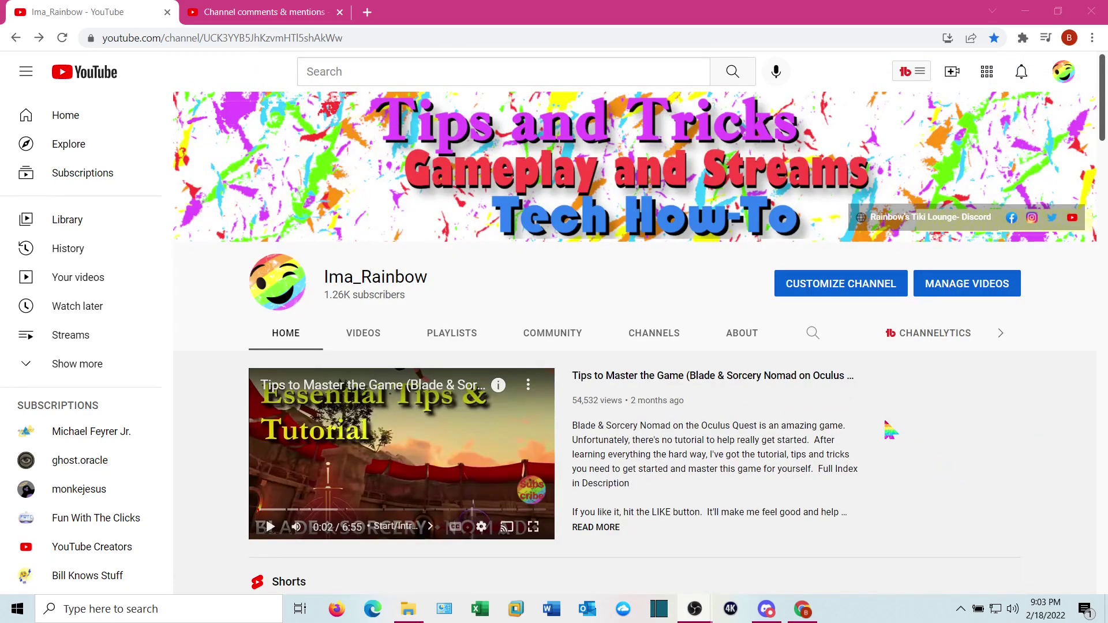
mouse_move(697, 617)
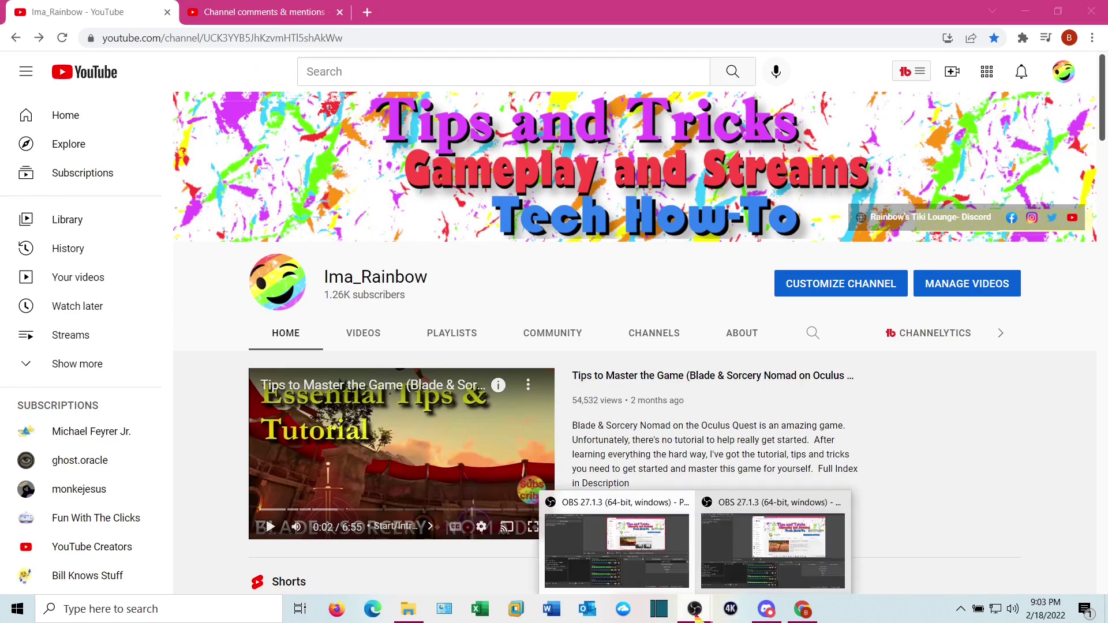
click(819, 519)
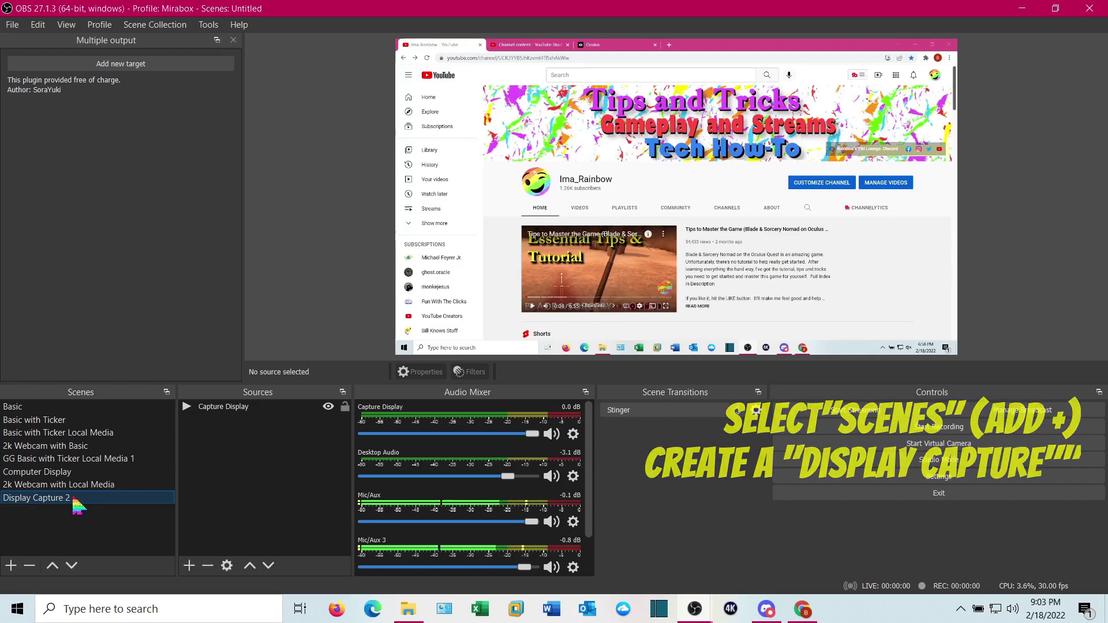
click(235, 409)
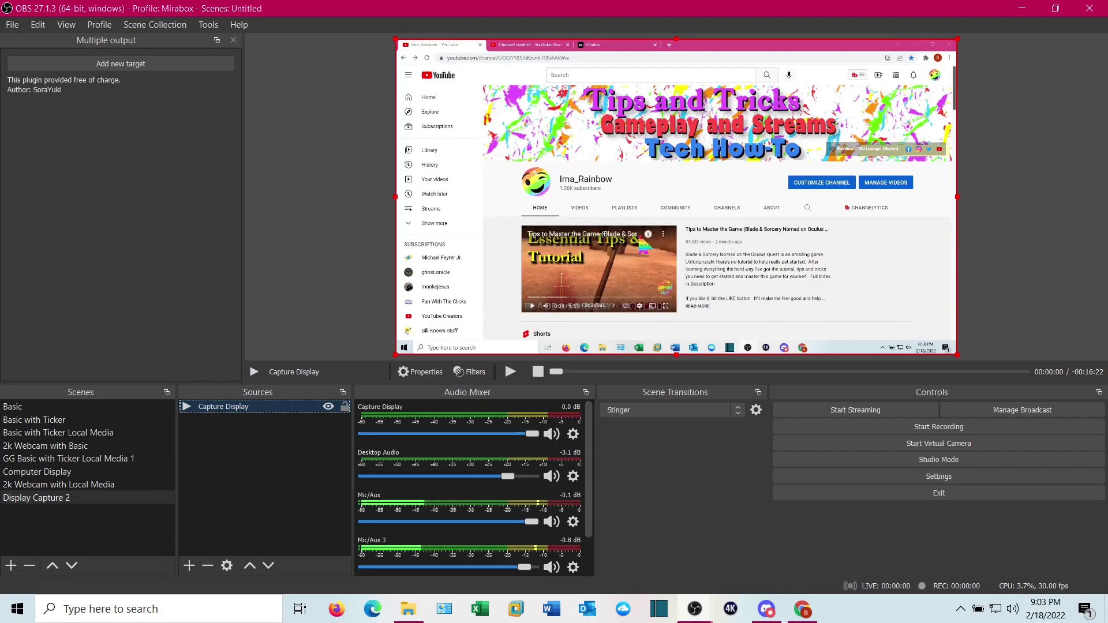
Step: Add the existing Desktop Audio as an Audio Output Capture source to the scene
click(189, 566)
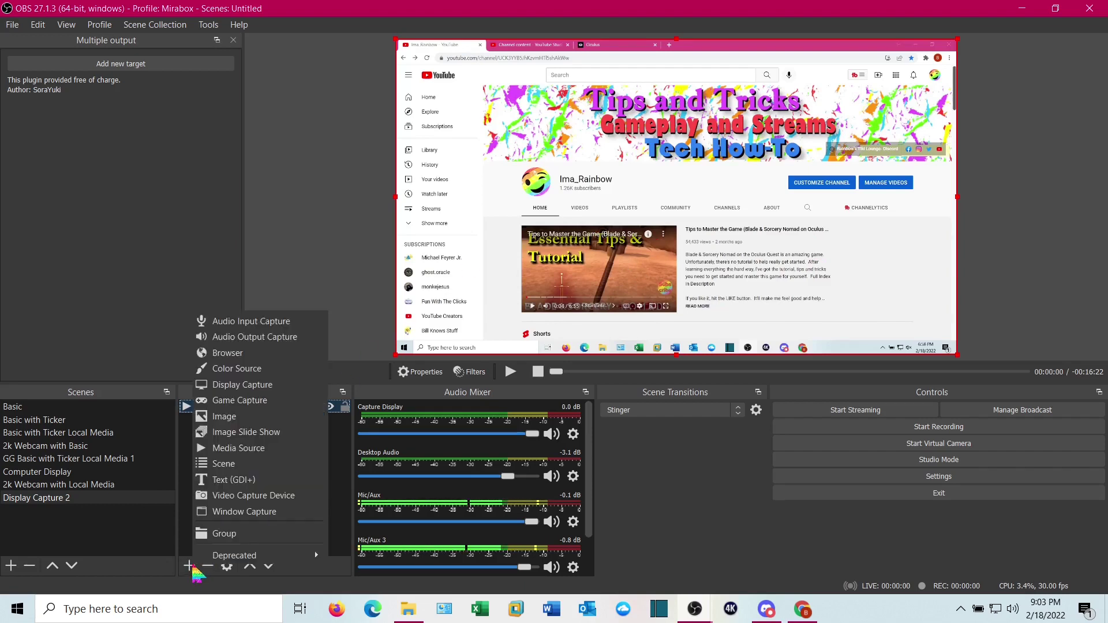
click(245, 340)
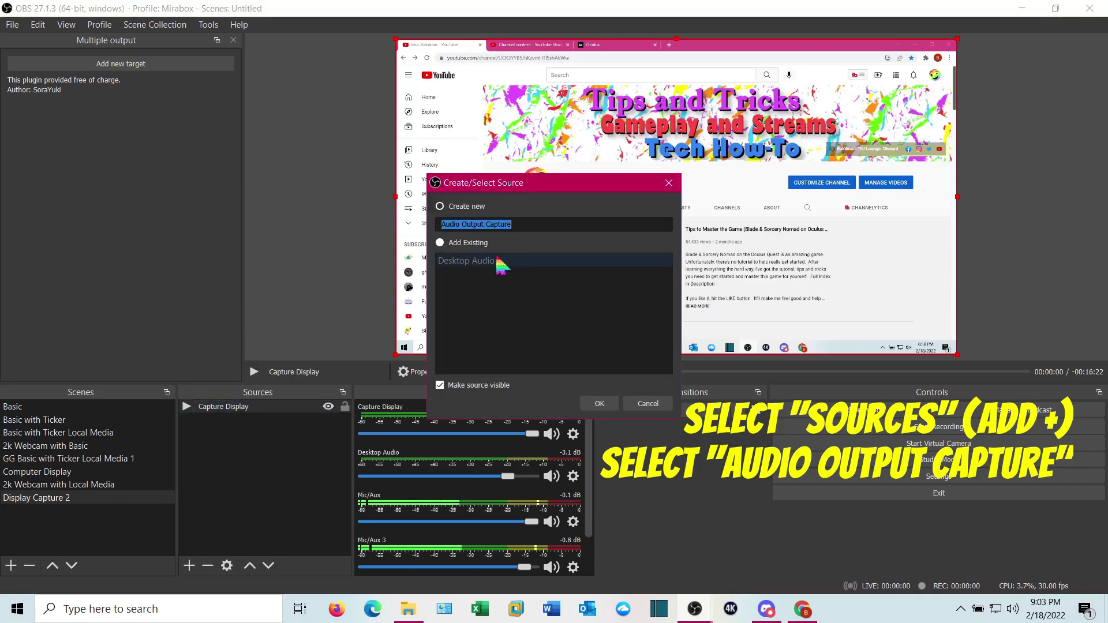
click(462, 243)
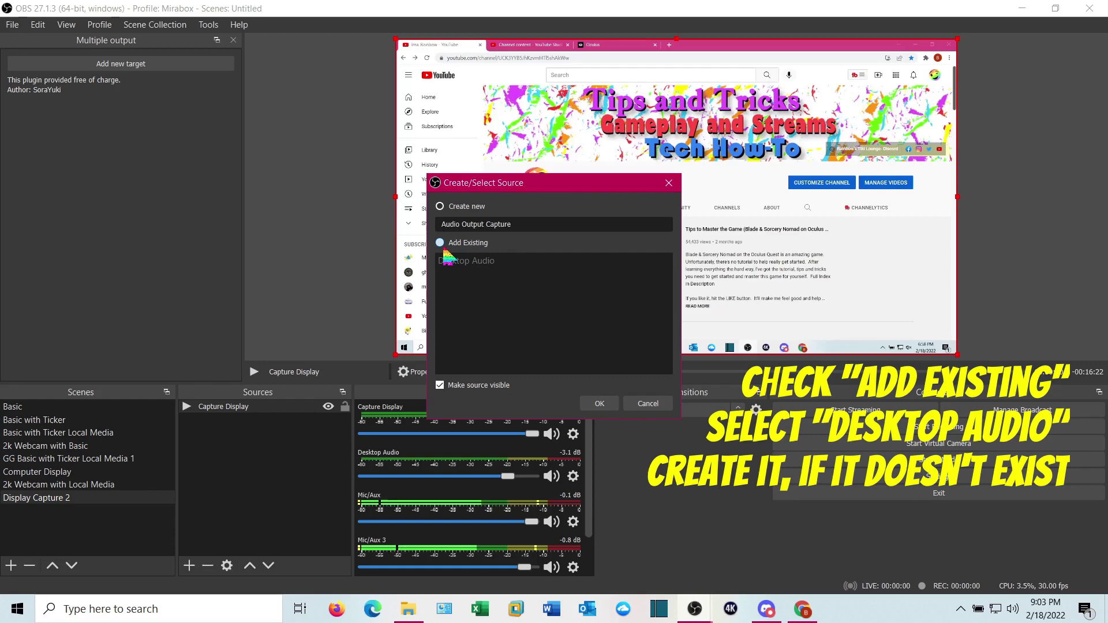
click(488, 261)
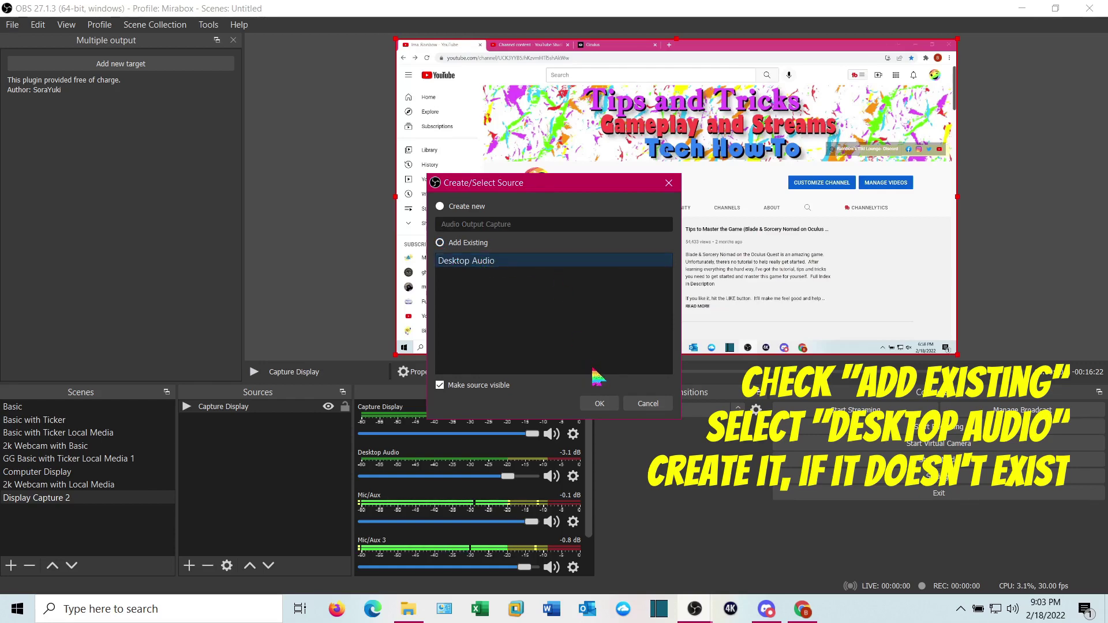
click(599, 403)
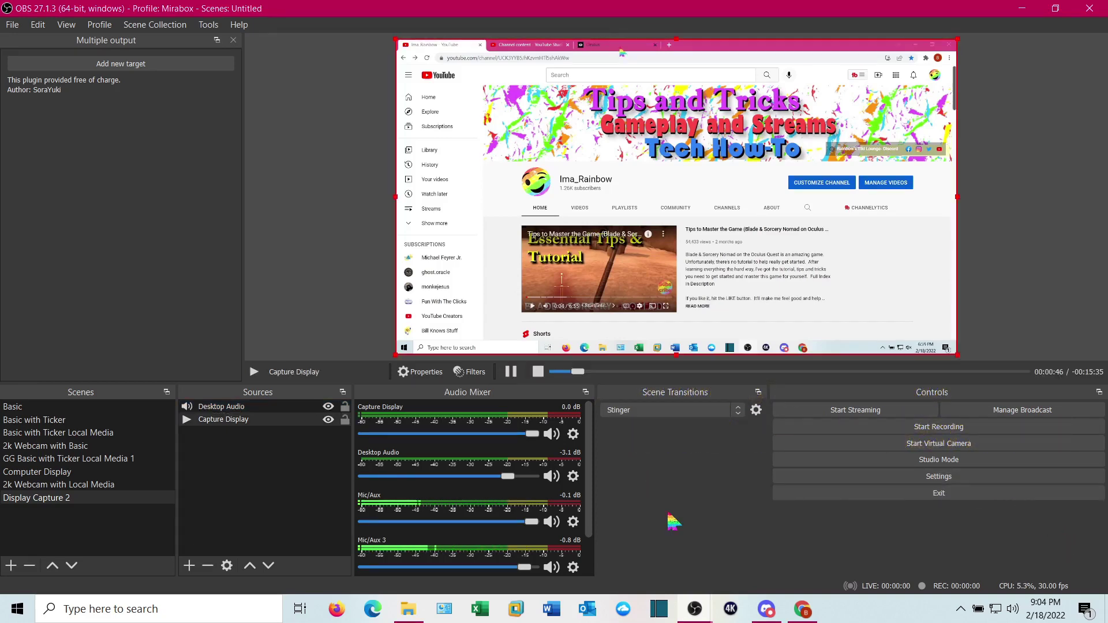
Step: Select Capture Display so the cast Quest game's Mission Select screen shows in the preview
key(Down)
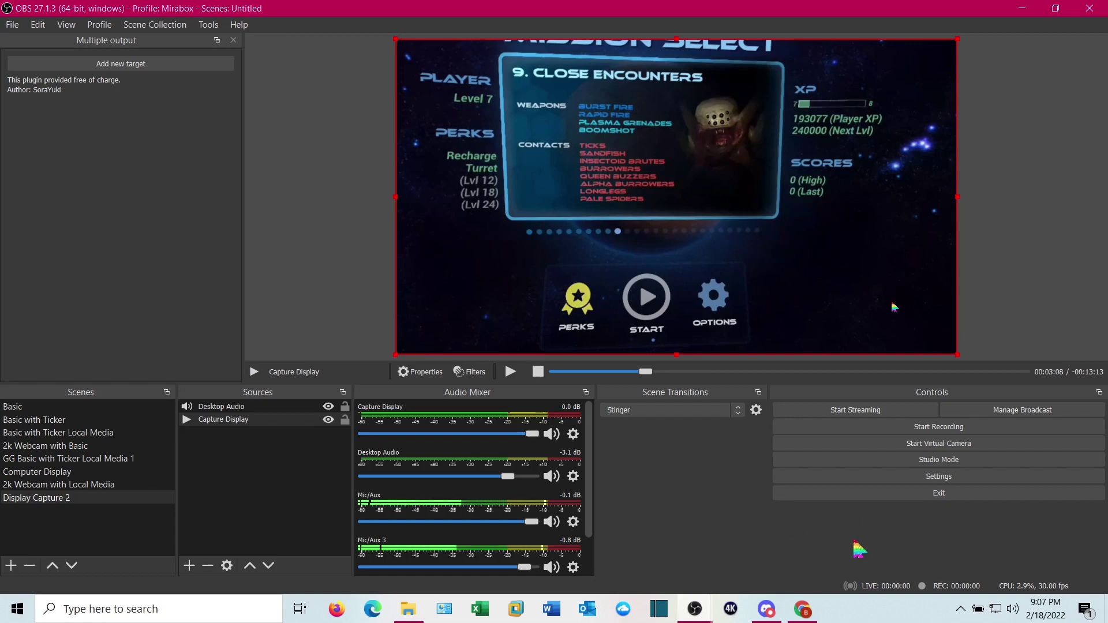
Step: Switch to Chrome and open the channel's videos in YouTube Studio via MANAGE VIDEOS
click(805, 615)
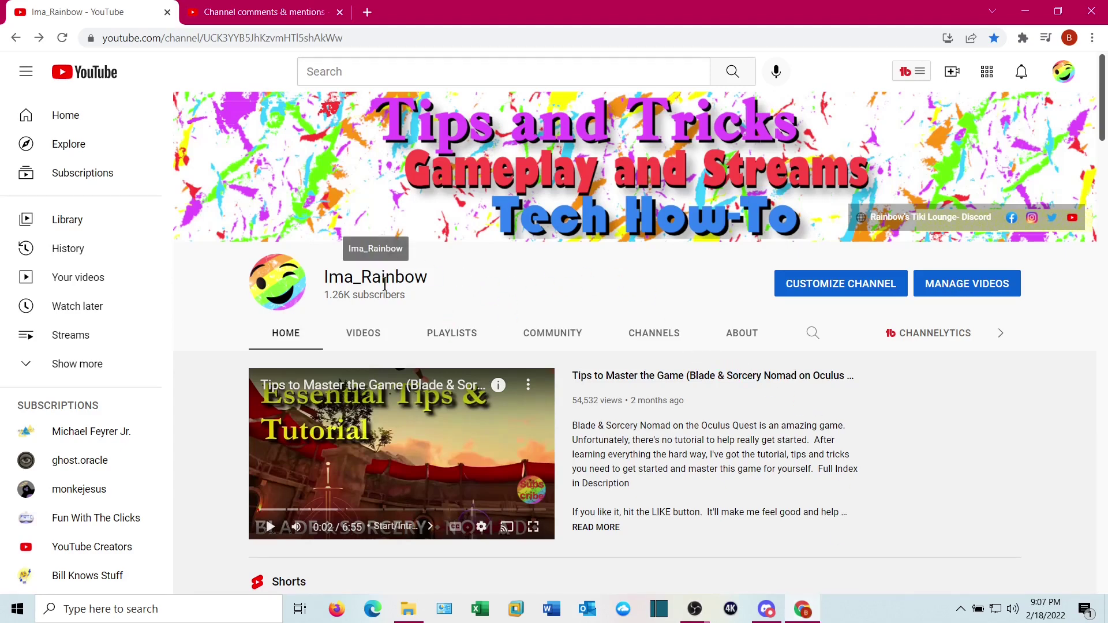
click(979, 292)
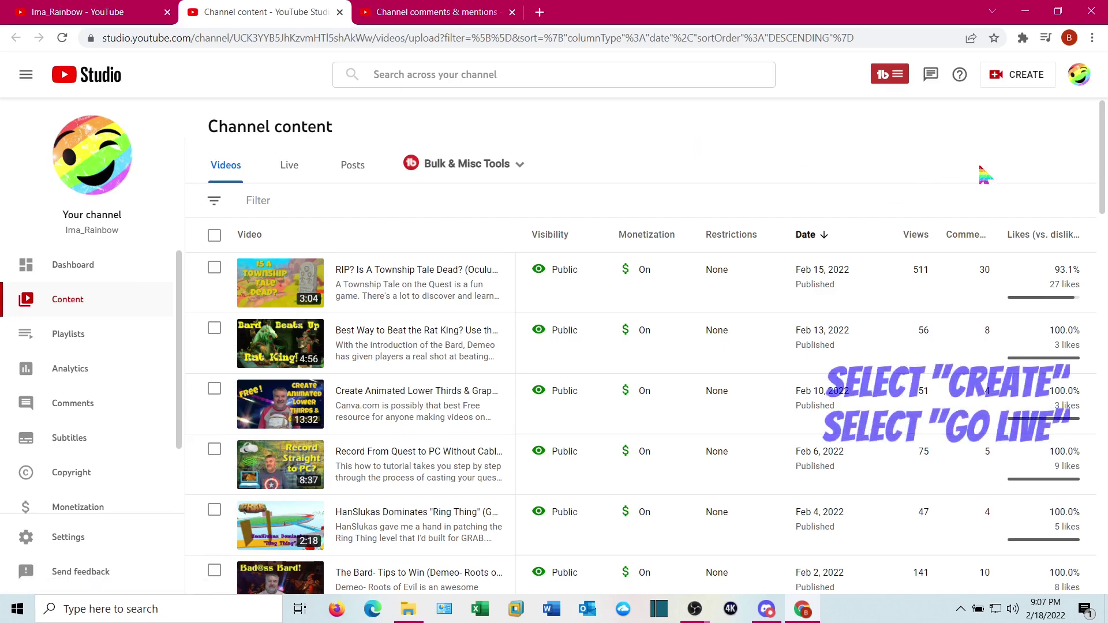
Step: Use CREATE > Go live to reach the Live streaming page with the test stream
click(1035, 80)
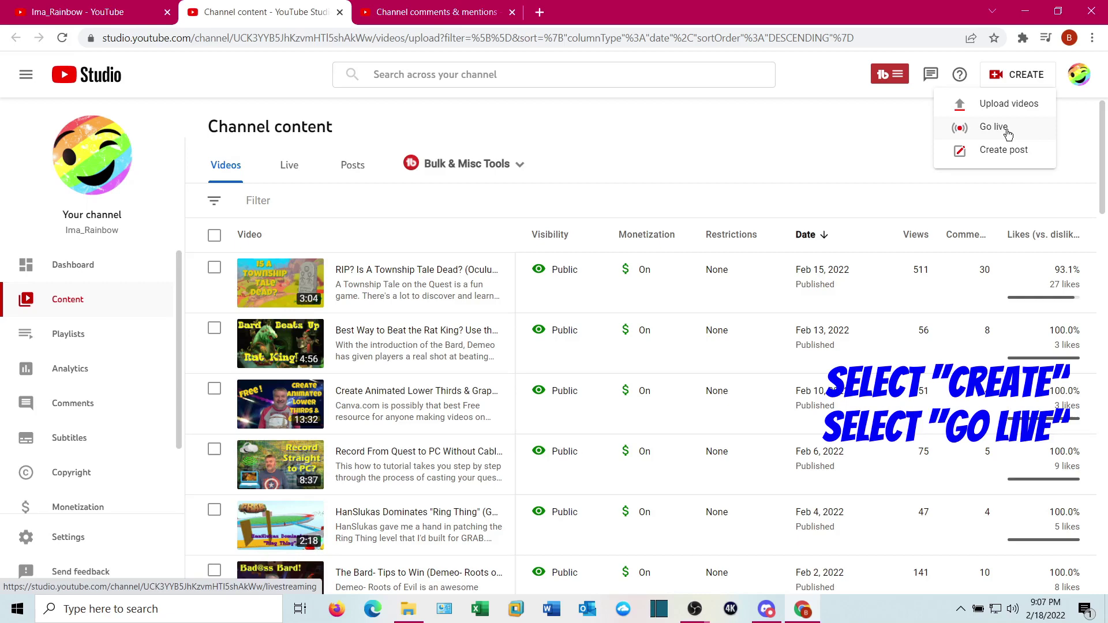
click(1006, 130)
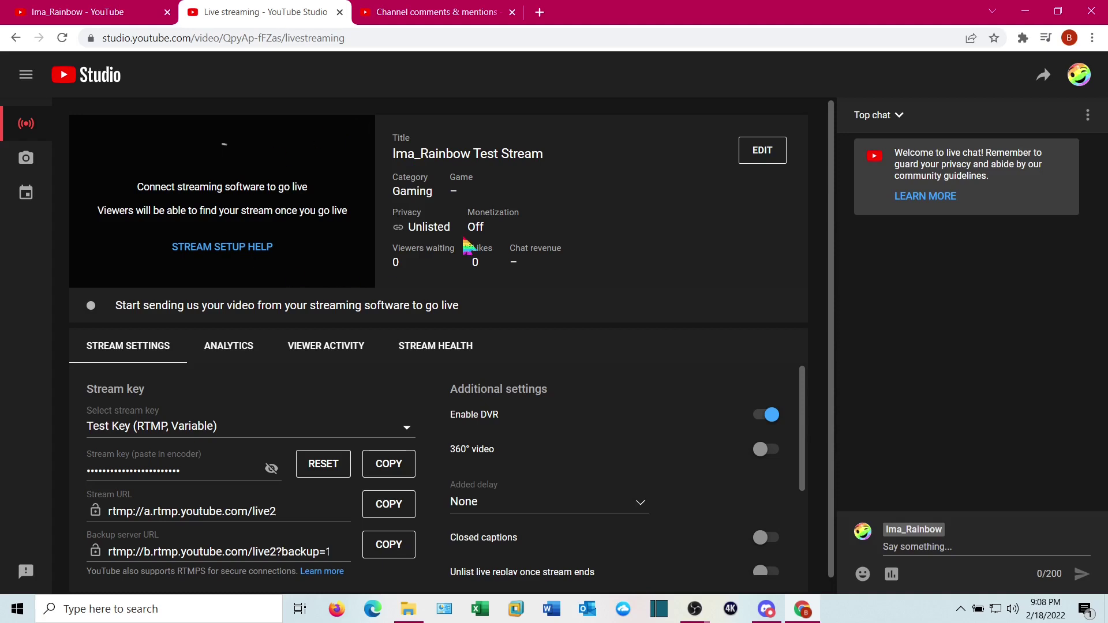
Step: Open the test stream's edit settings and keep its visibility set to Unlisted
click(769, 162)
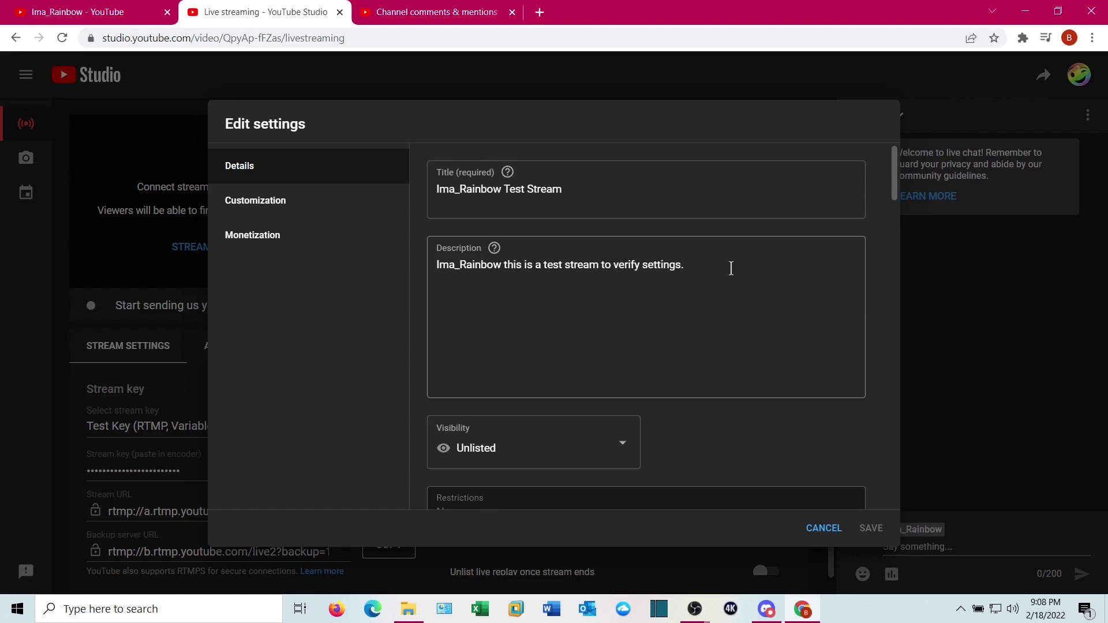
scroll(731, 269, down, 3)
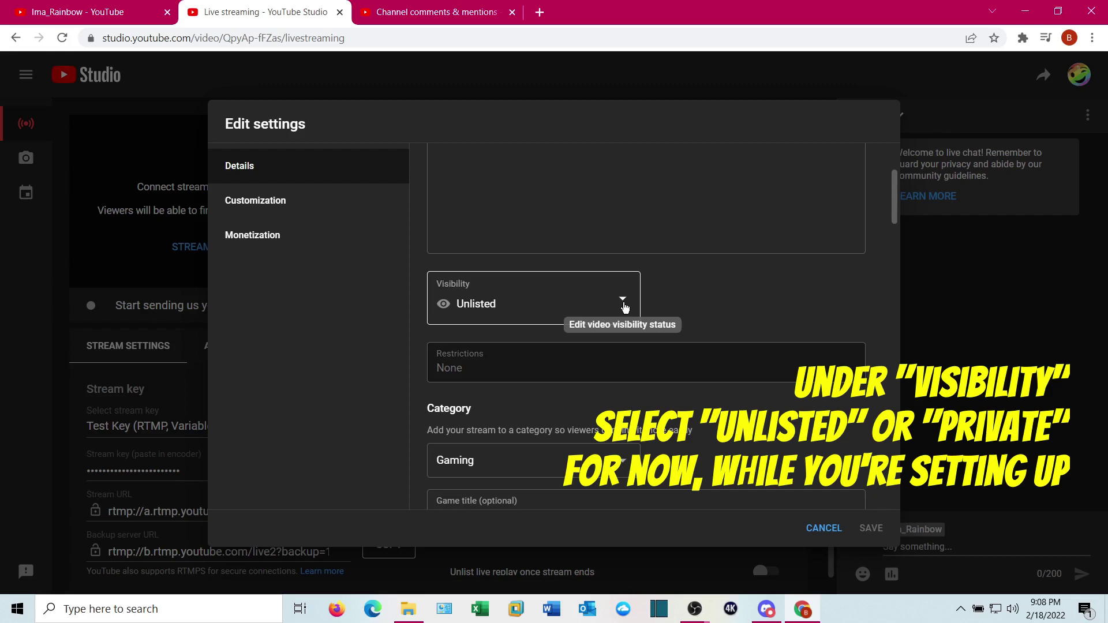
click(624, 305)
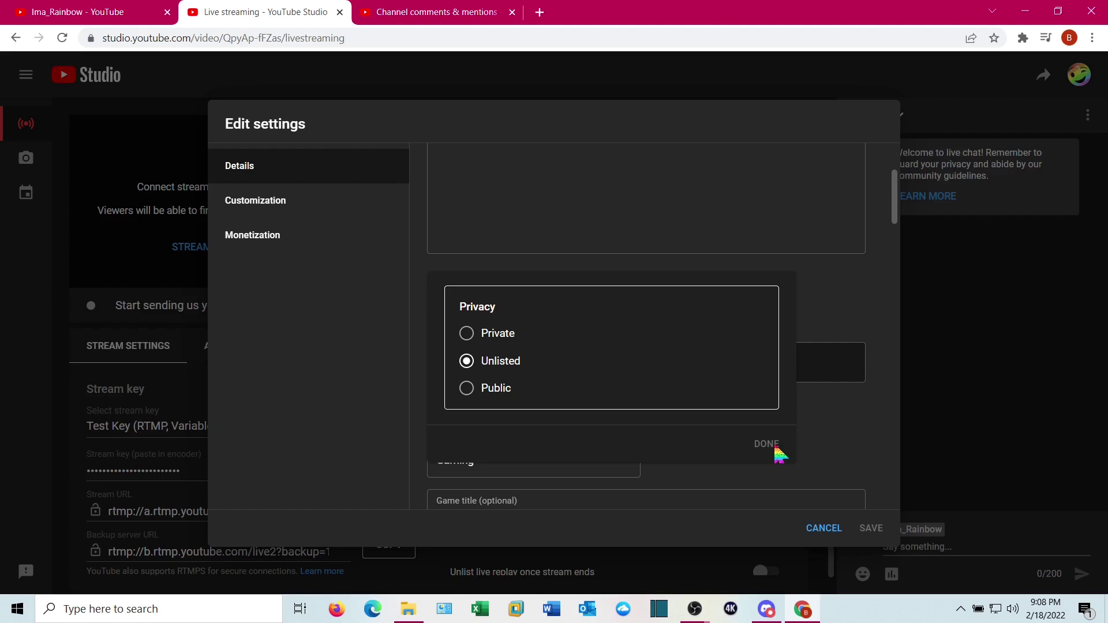
click(871, 421)
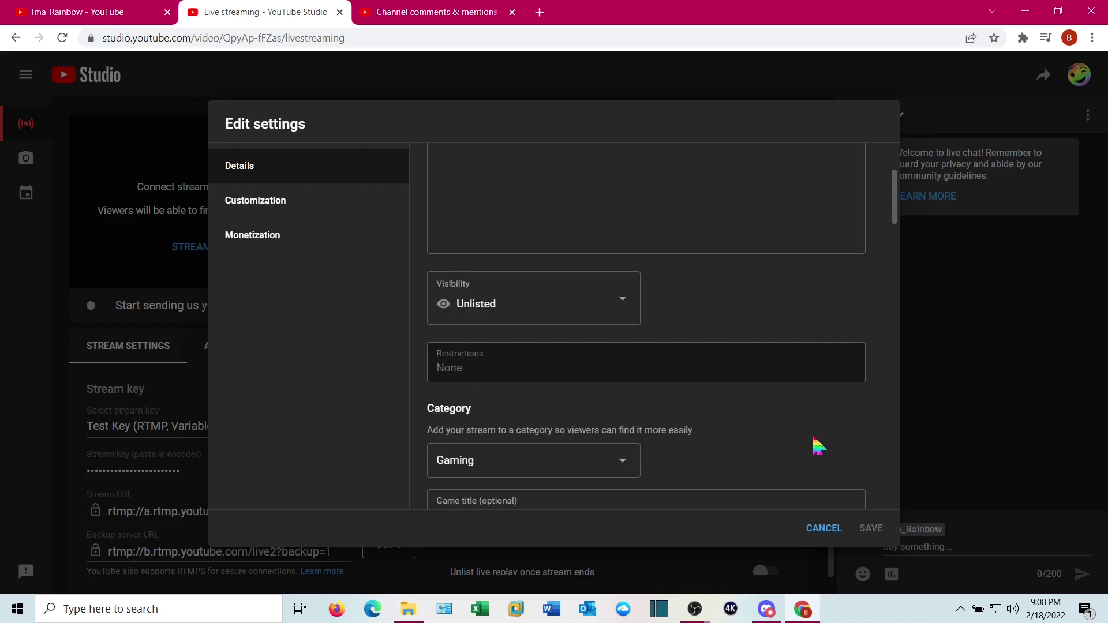
Step: Review the audience, tags and comments options, then cancel the edit without saving
scroll(687, 344, down, 2)
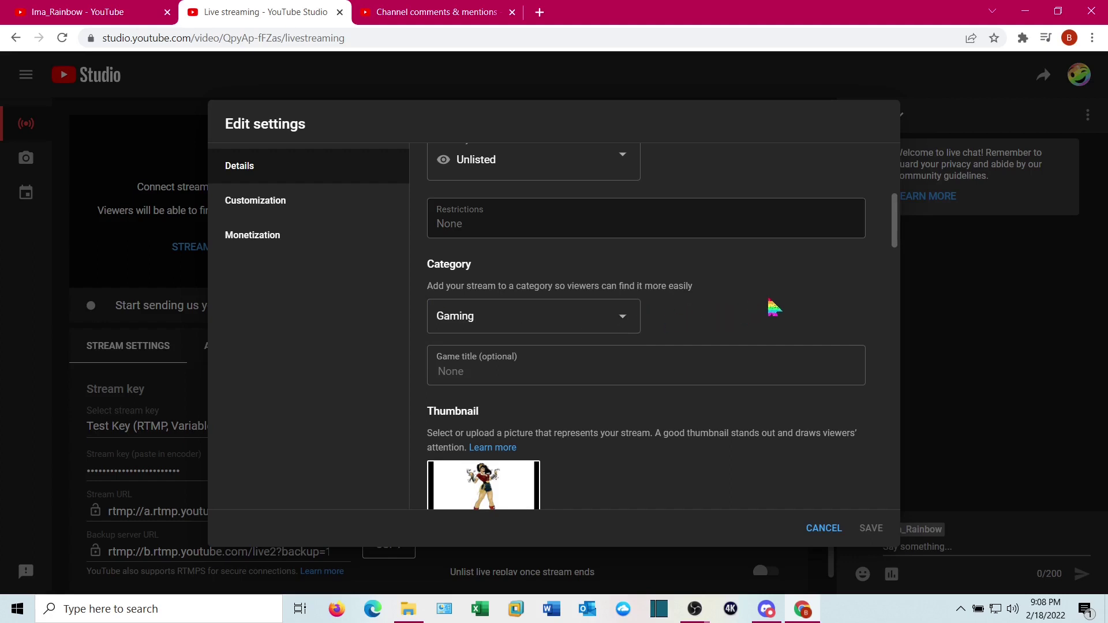
scroll(773, 308, down, 2)
mouse_move(521, 353)
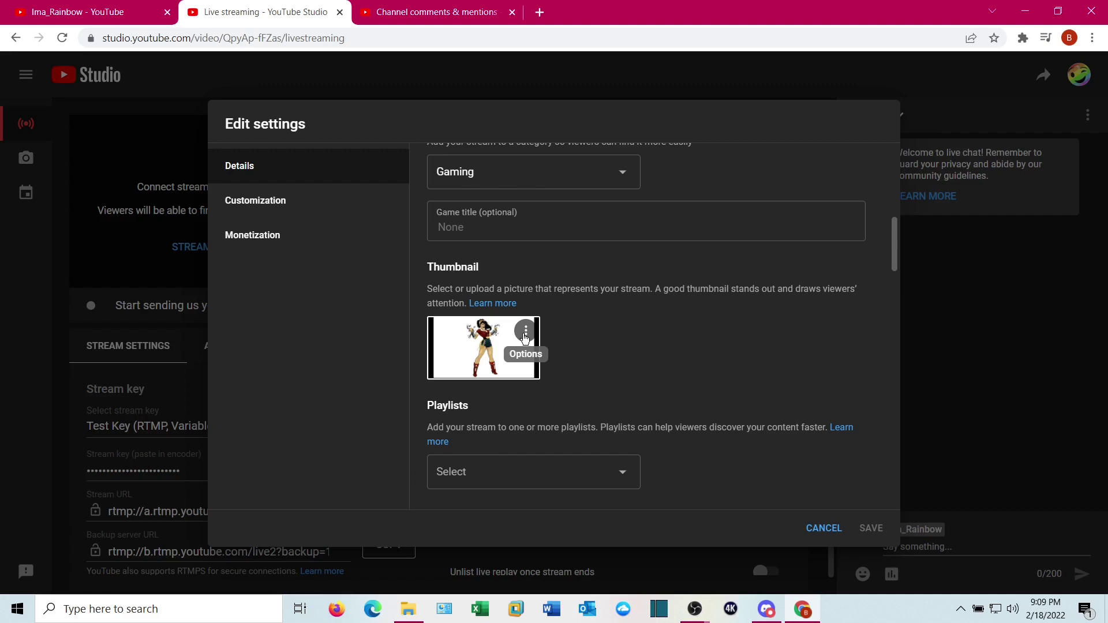
scroll(732, 344, down, 2)
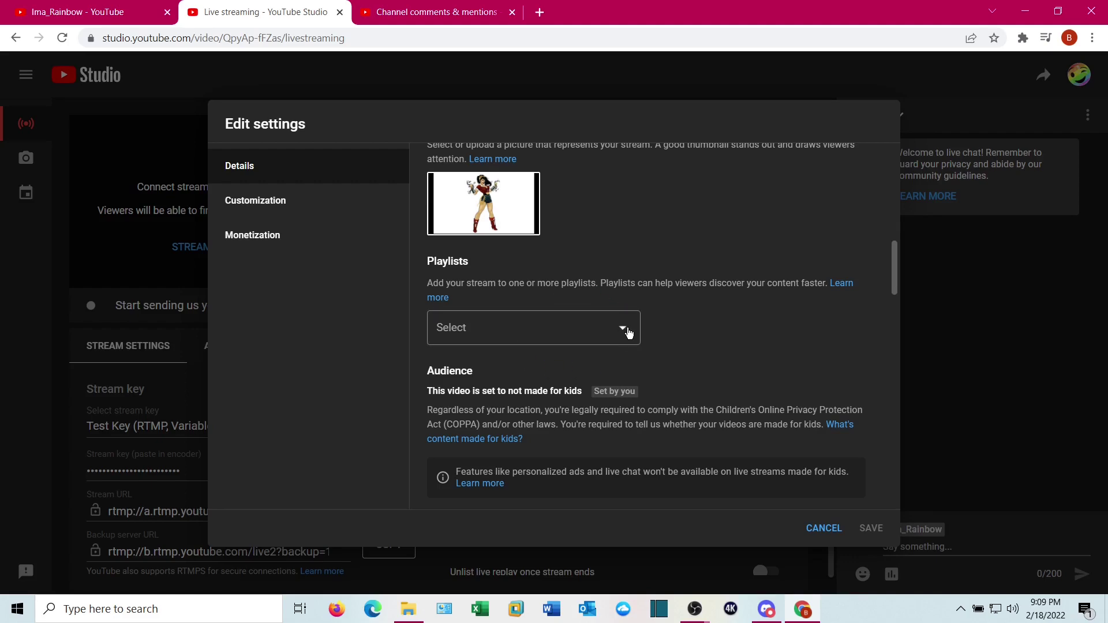
scroll(744, 319, down, 4)
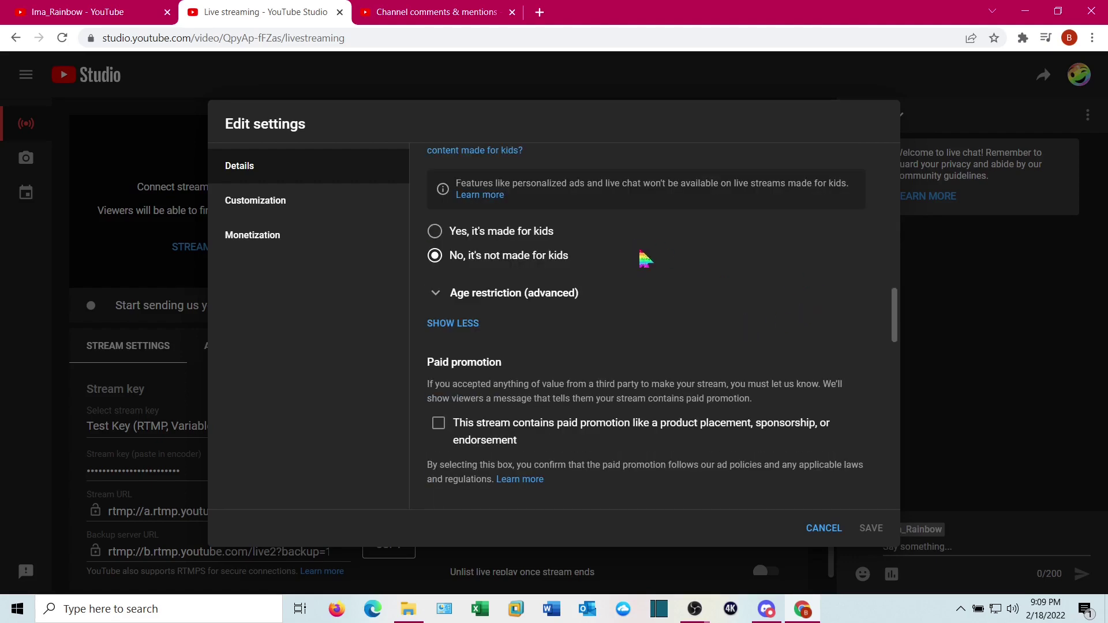
scroll(644, 260, up, 1)
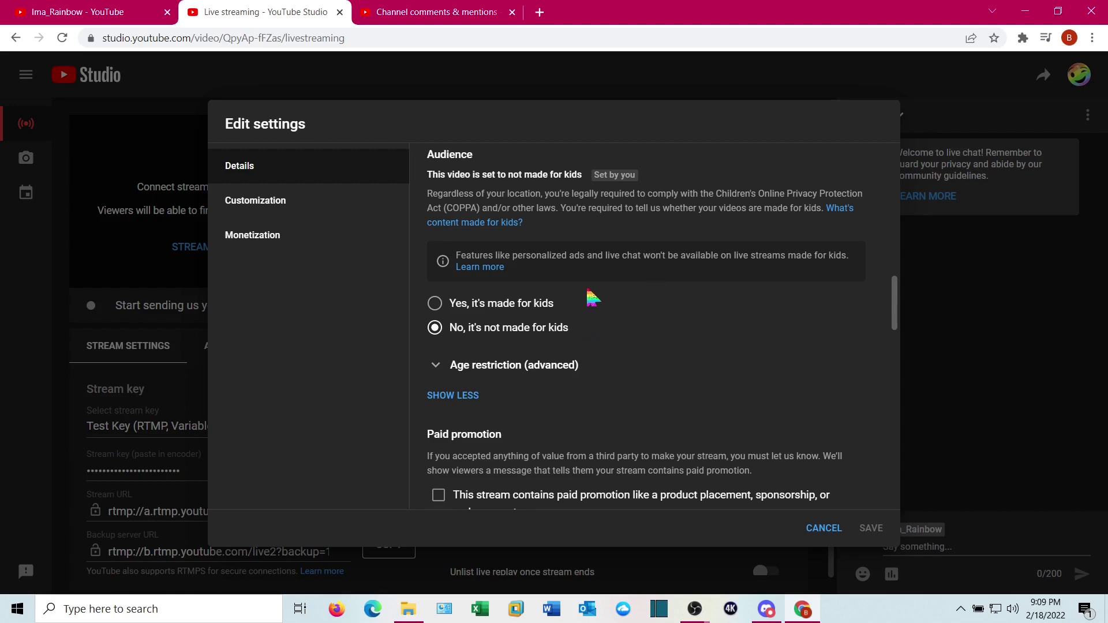
scroll(774, 330, down, 6)
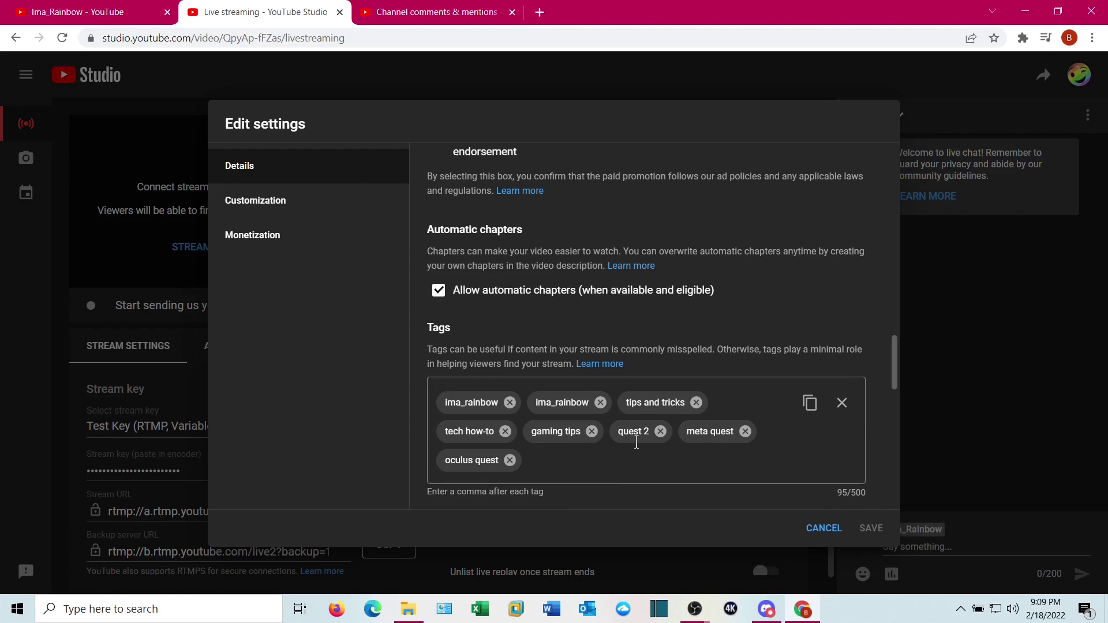
scroll(759, 289, down, 2)
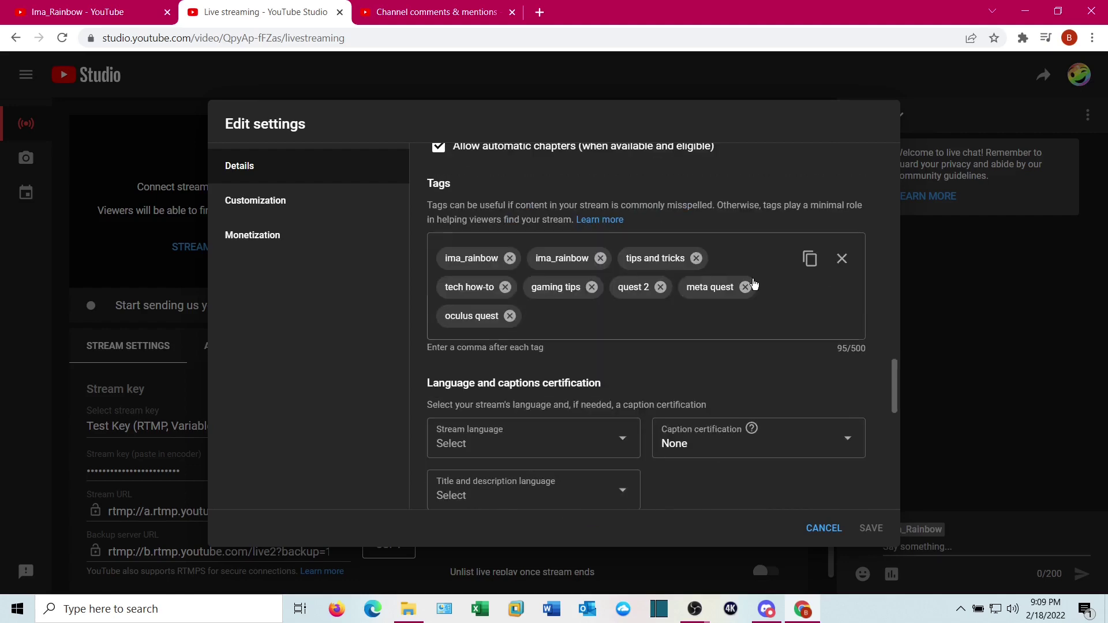
scroll(753, 286, down, 9)
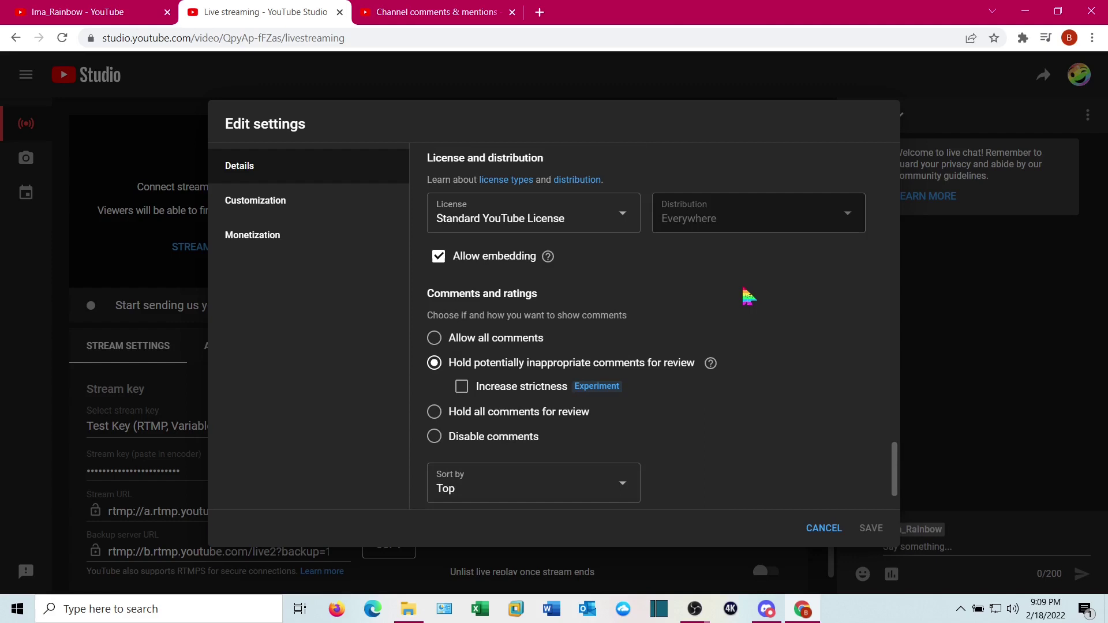
scroll(746, 295, down, 1)
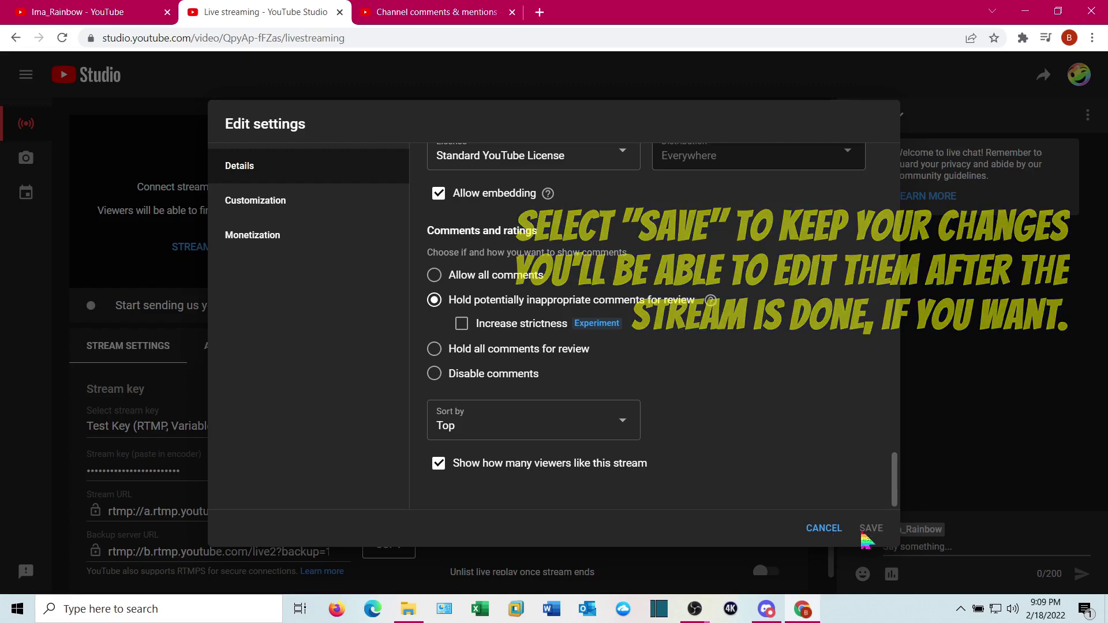
click(827, 530)
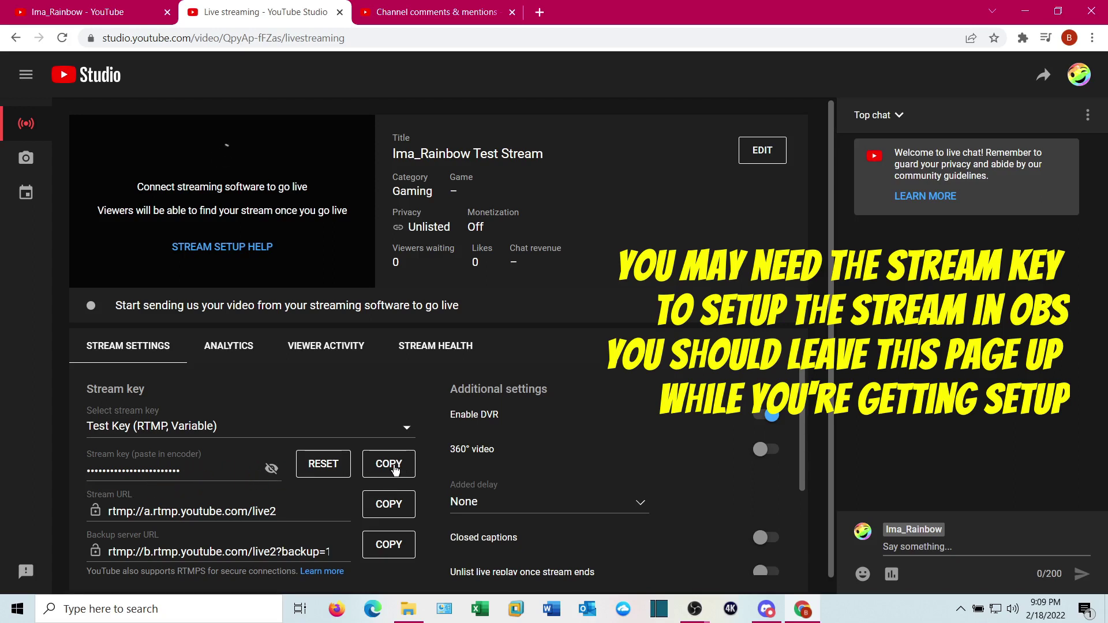
Step: Copy the YouTube stream key, then bring the OBS Studio window back to the front
click(395, 469)
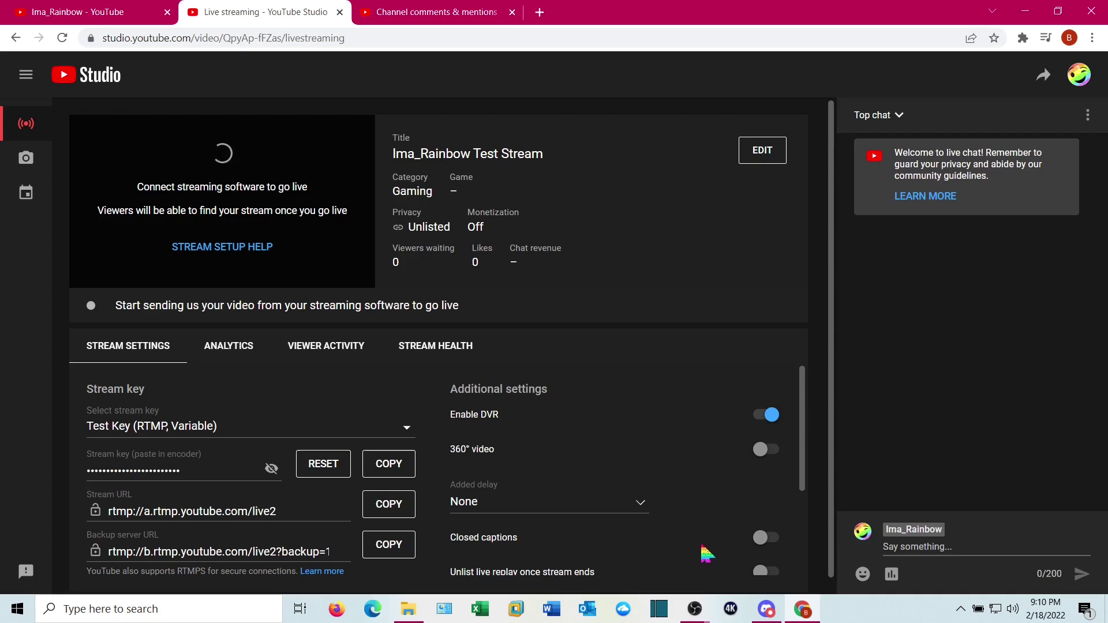
click(696, 609)
click(745, 563)
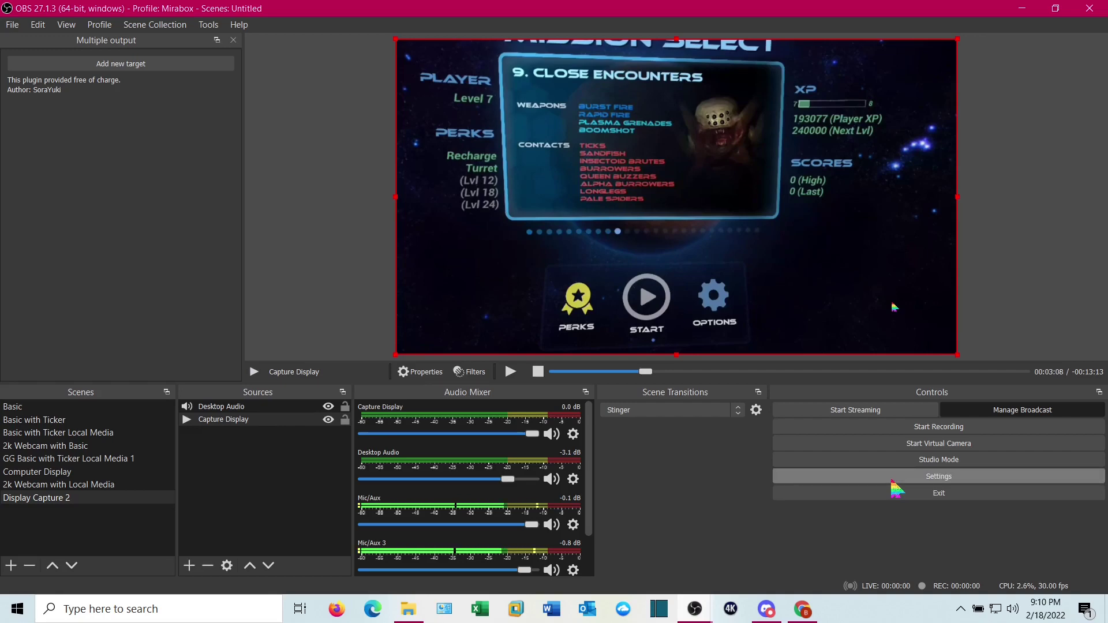
Step: Set the OBS stream service to YouTube - RTMPS with the Primary YouTube ingest server
click(835, 478)
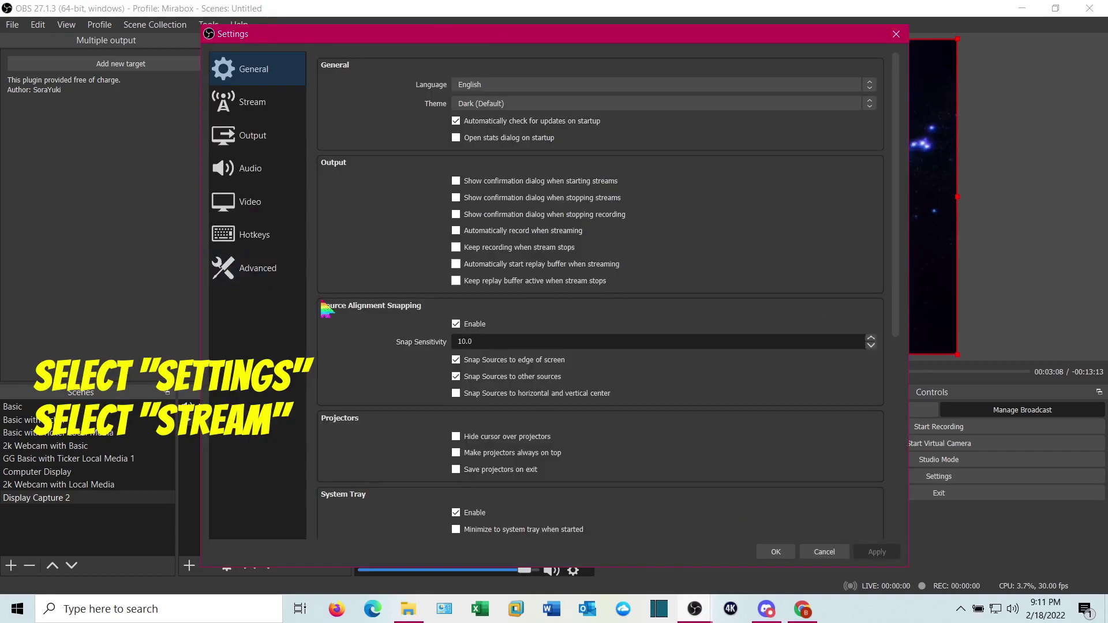
click(245, 108)
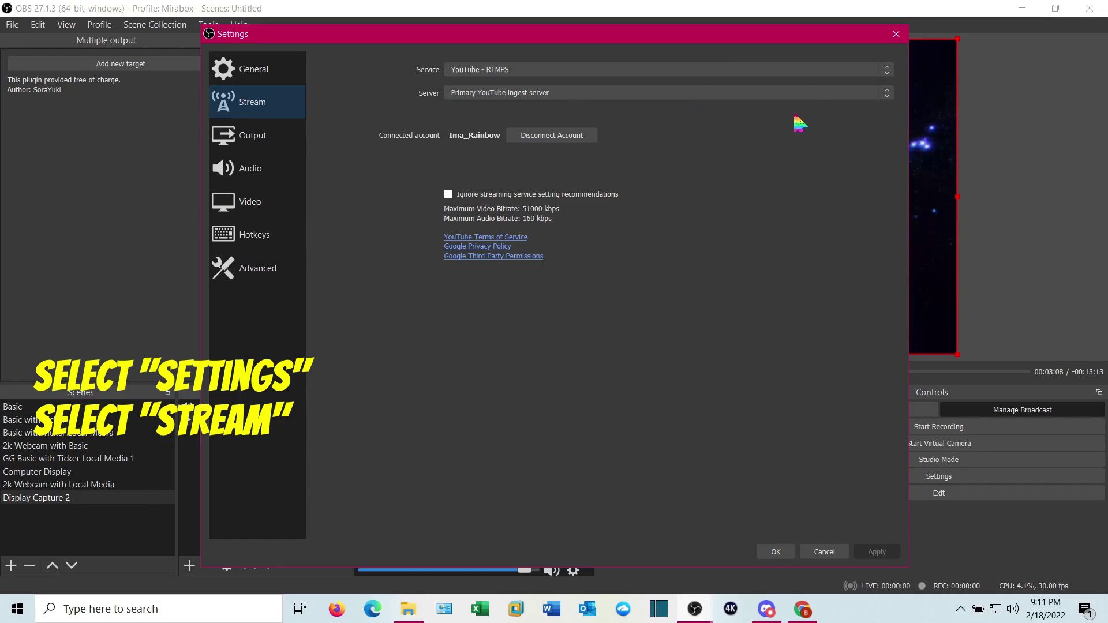
click(887, 70)
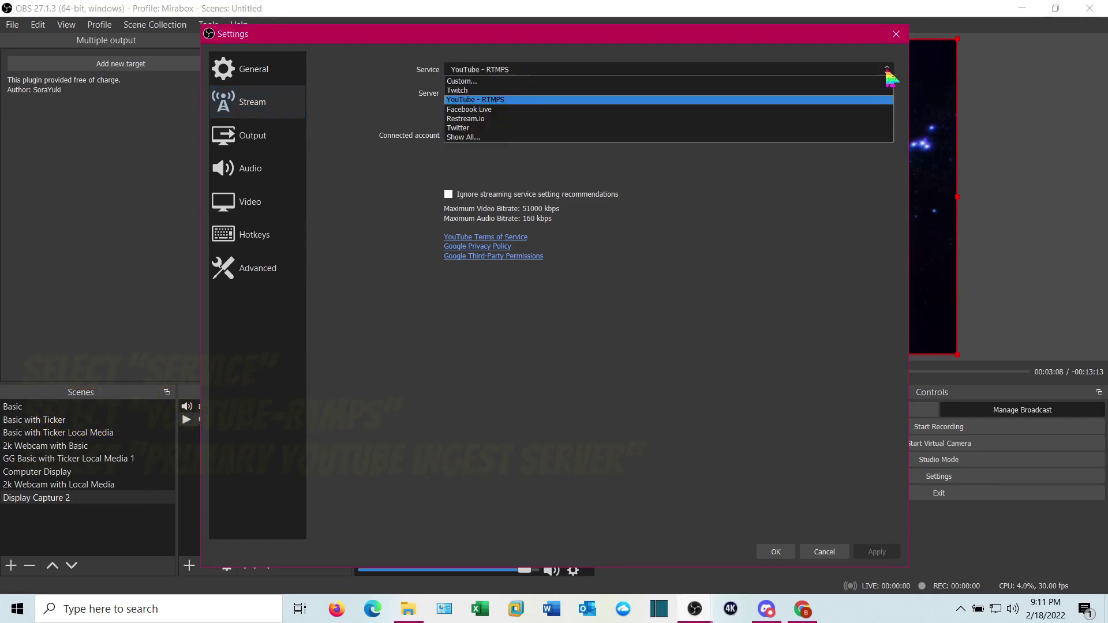
click(789, 102)
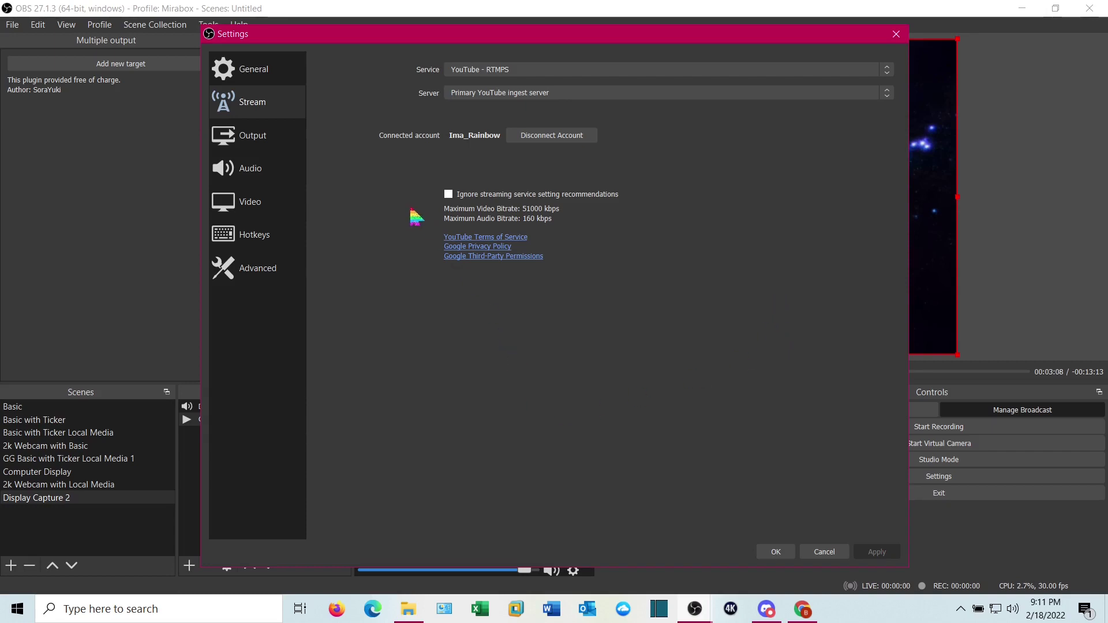
Step: Keep Advanced output mode with 3000 Kbps CBR streaming and save the settings
click(240, 139)
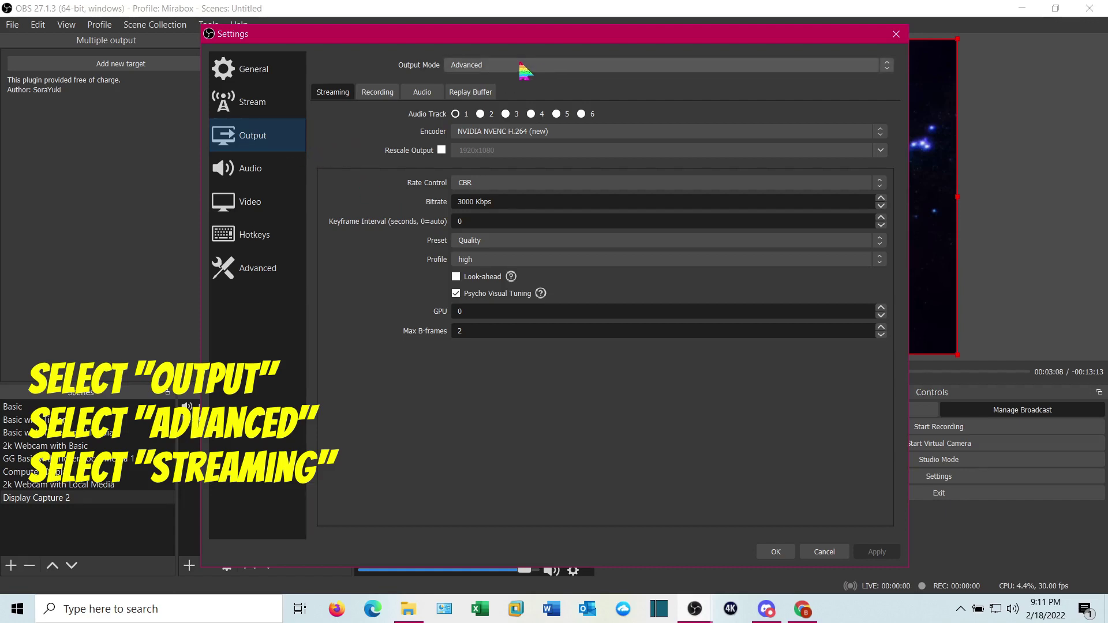
click(893, 72)
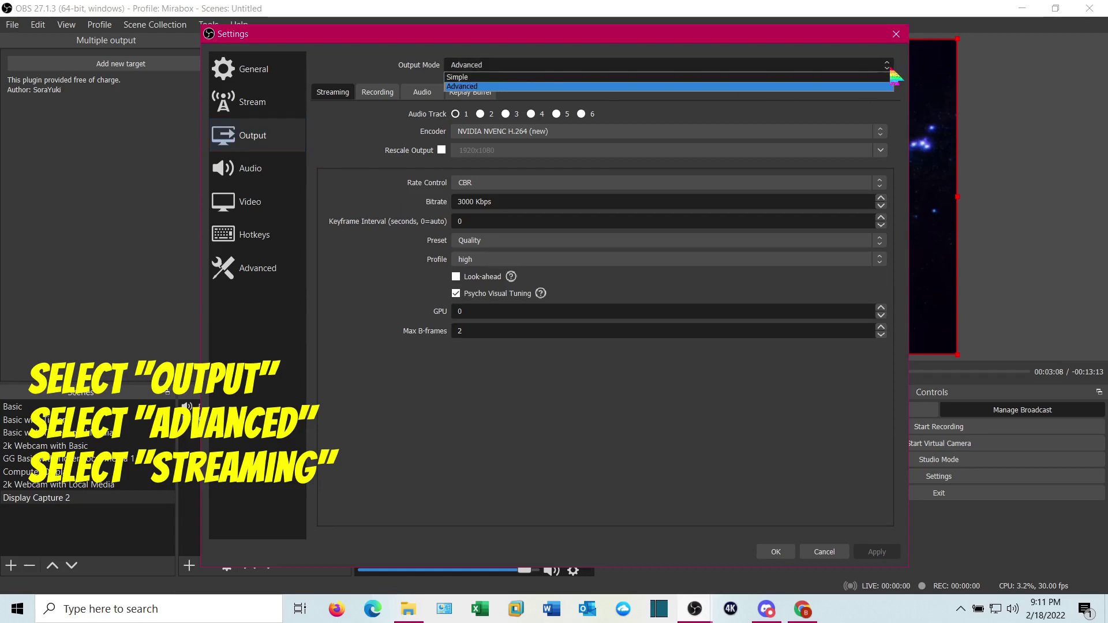
click(894, 75)
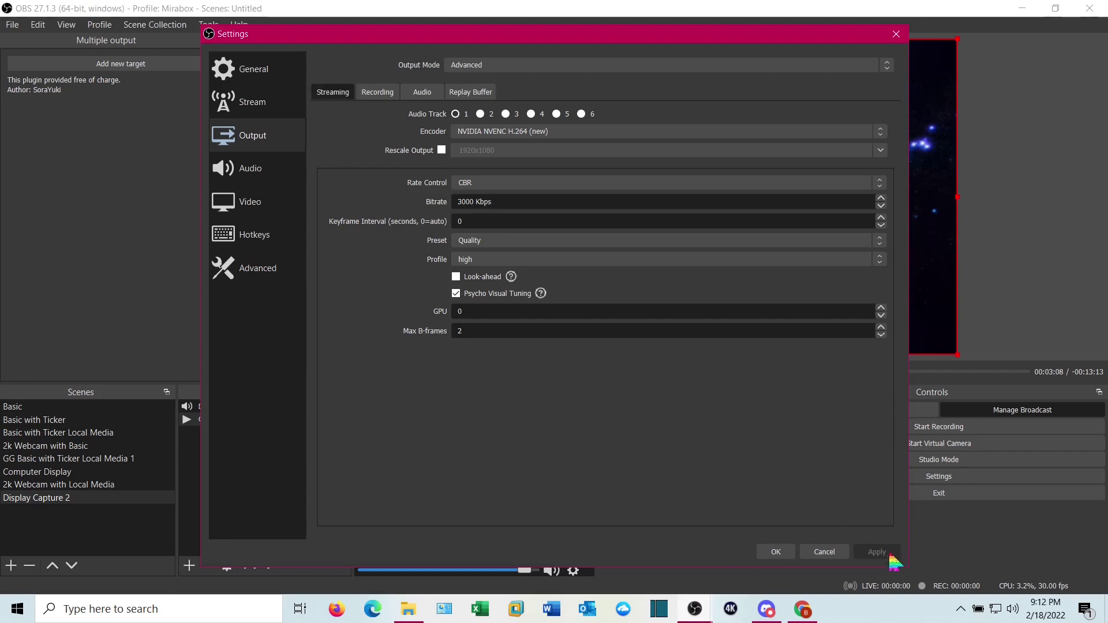
click(772, 553)
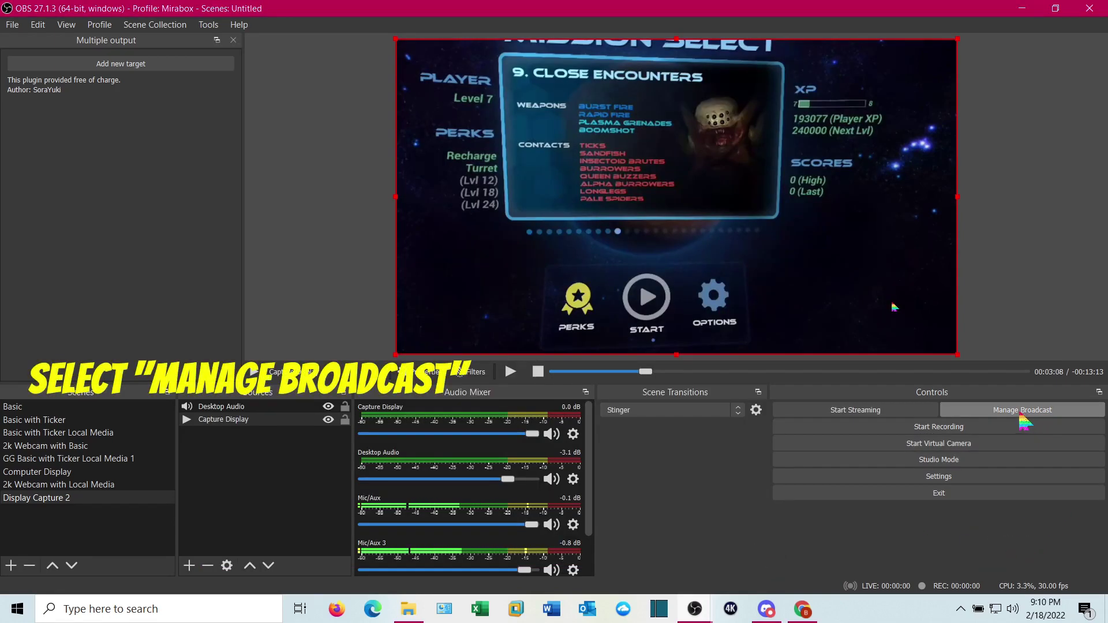
Step: Select the existing YouTube Test Stream broadcast as the stream target in OBS
click(1022, 418)
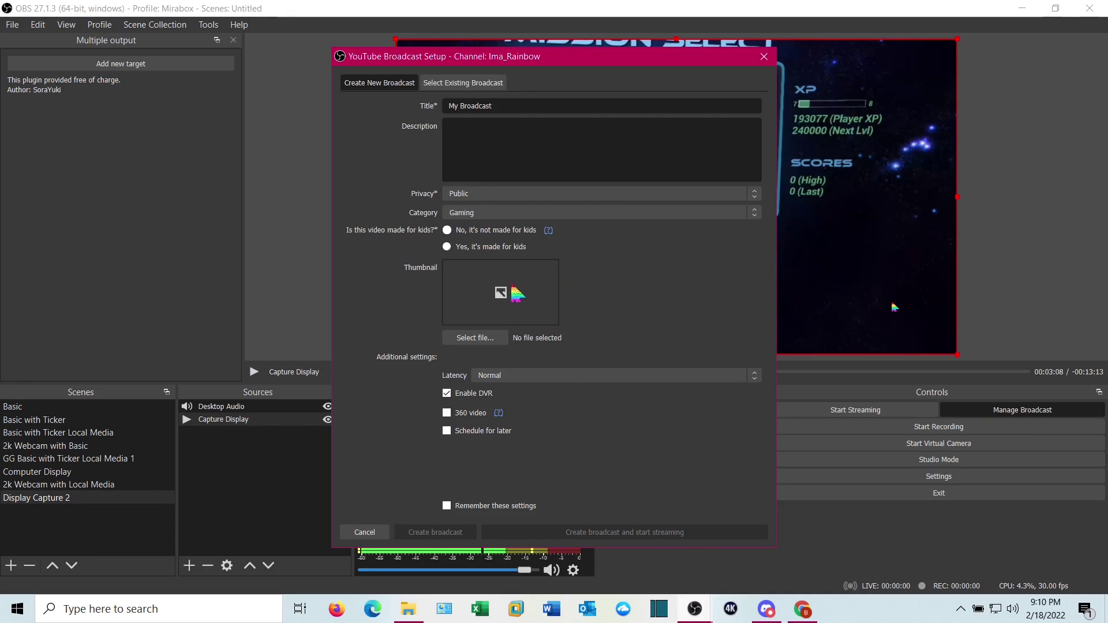
click(446, 85)
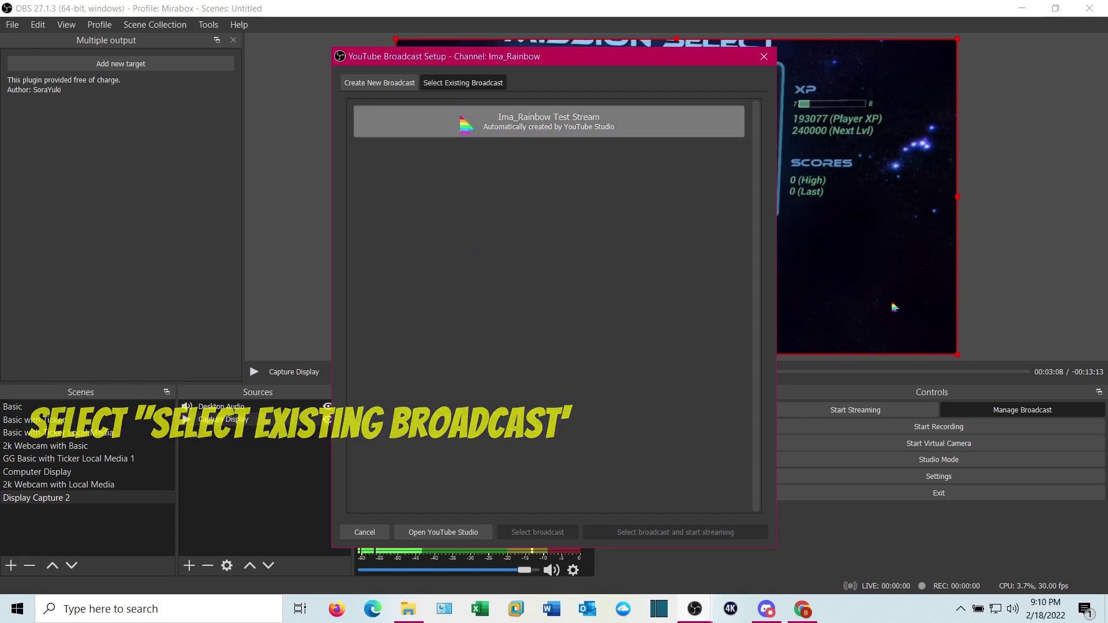
click(520, 132)
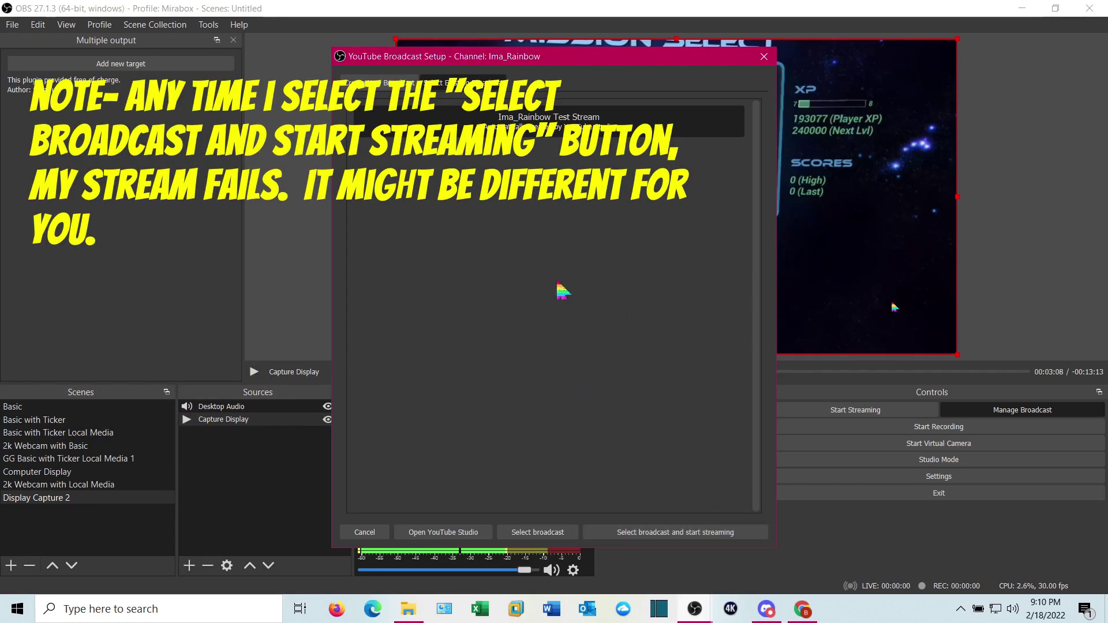
click(552, 533)
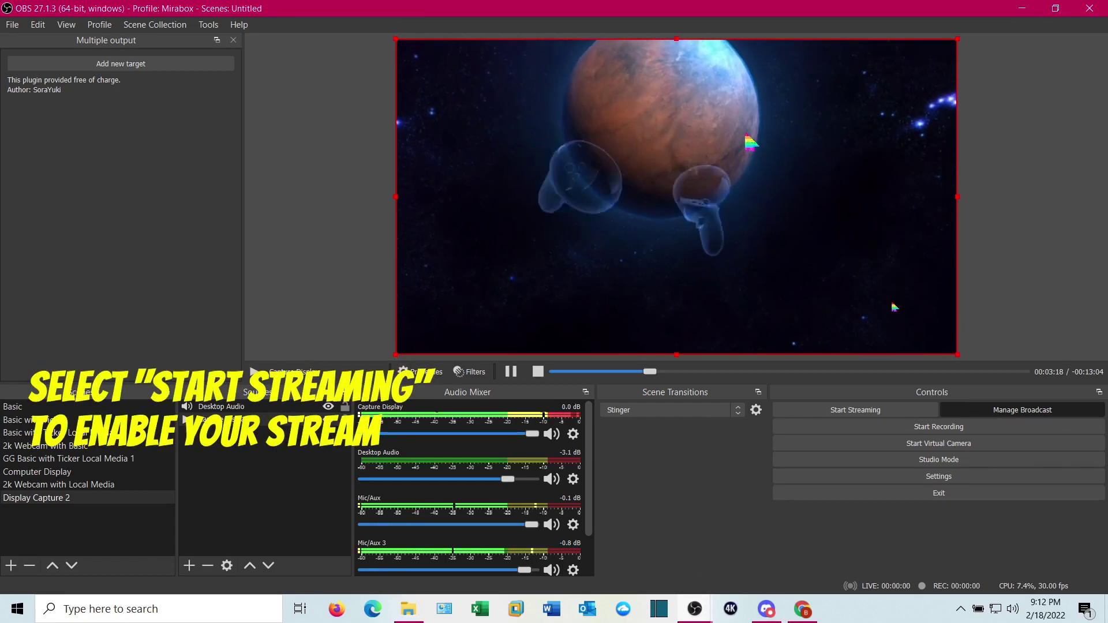
Step: Go live to YouTube from OBS and check the incoming gameplay in YouTube Studio
click(863, 413)
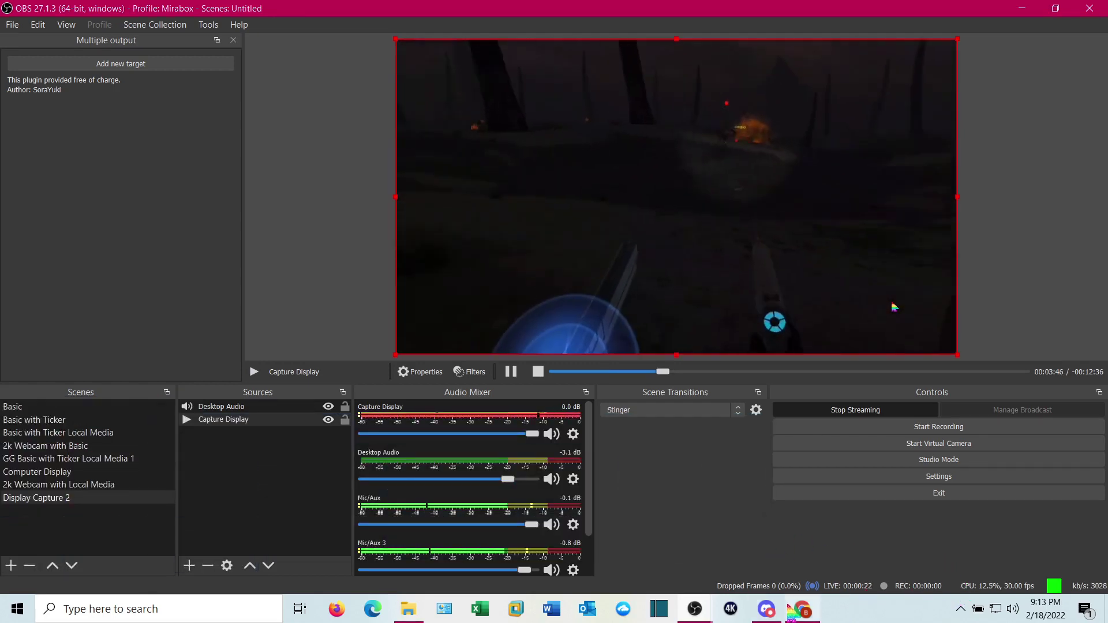
click(804, 615)
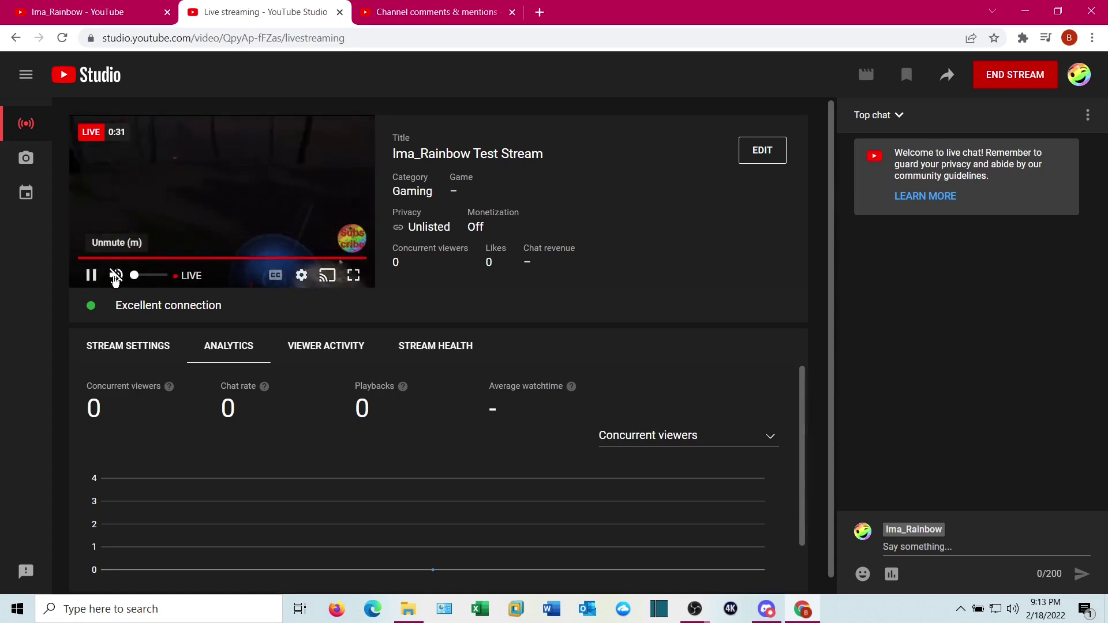
Step: Unmute the preview and post 'Headset on, can't chat. Ask questions, I'll answer when possible' in chat
click(114, 275)
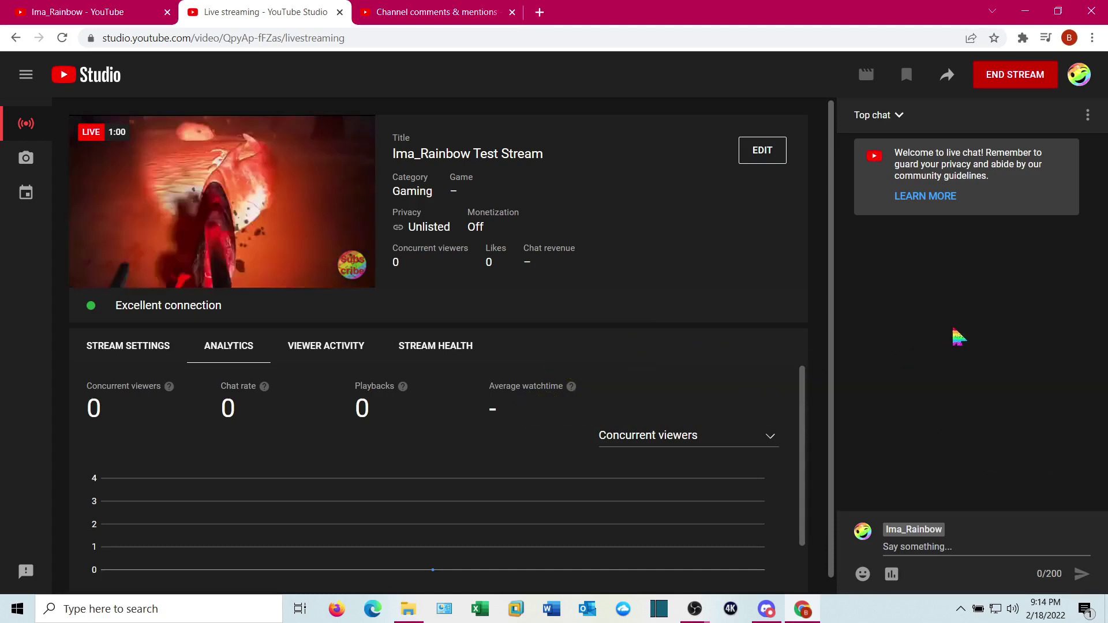
click(962, 546)
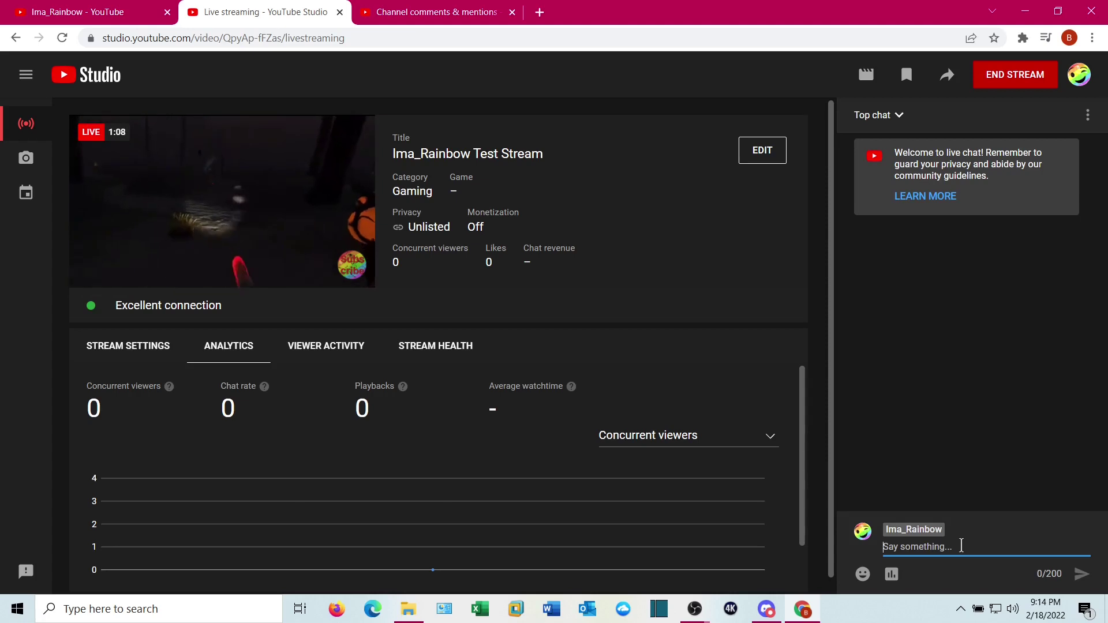
text(Headset on, can't chat.  Ask questions, I'll answer when possib)
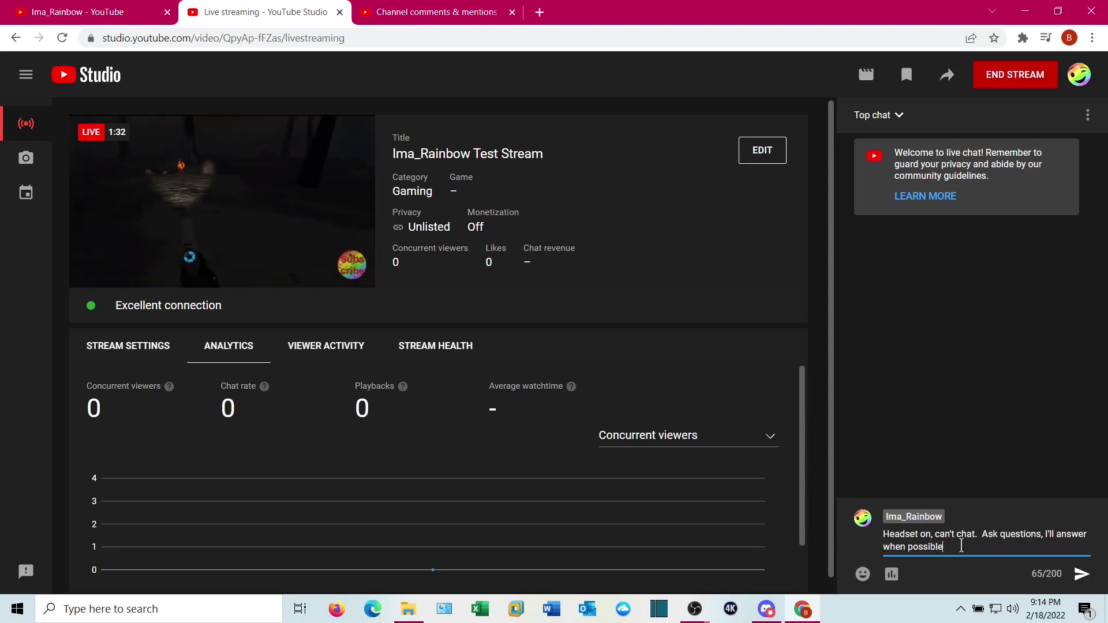
text(le)
key(Return)
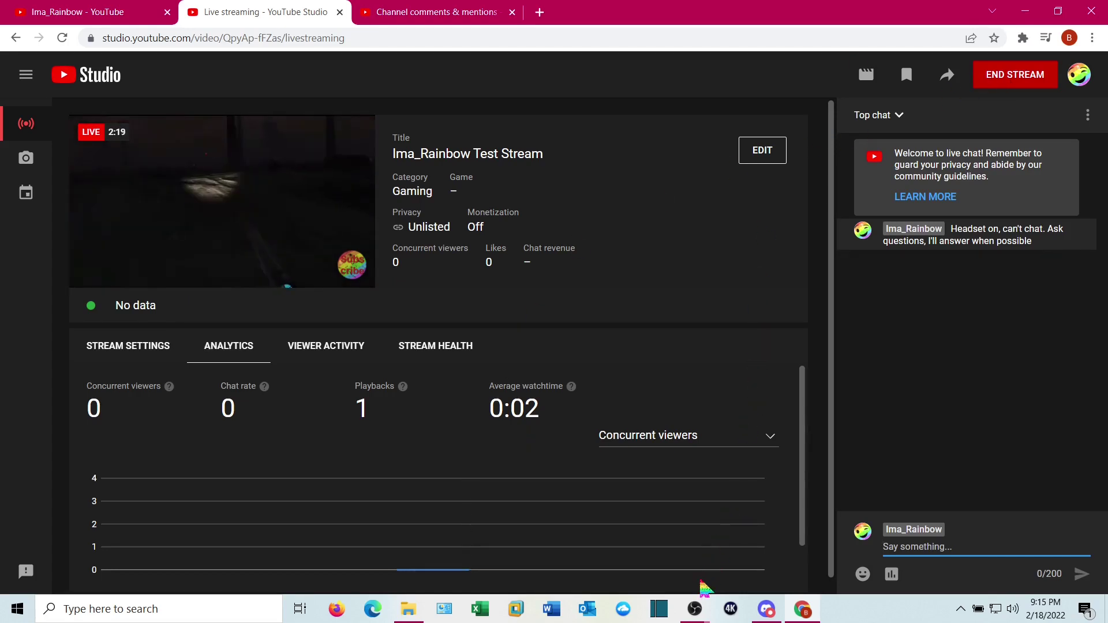
Step: Stop streaming in OBS, confirming Yes, then return to the YouTube Studio live page
mouse_move(695, 609)
click(737, 568)
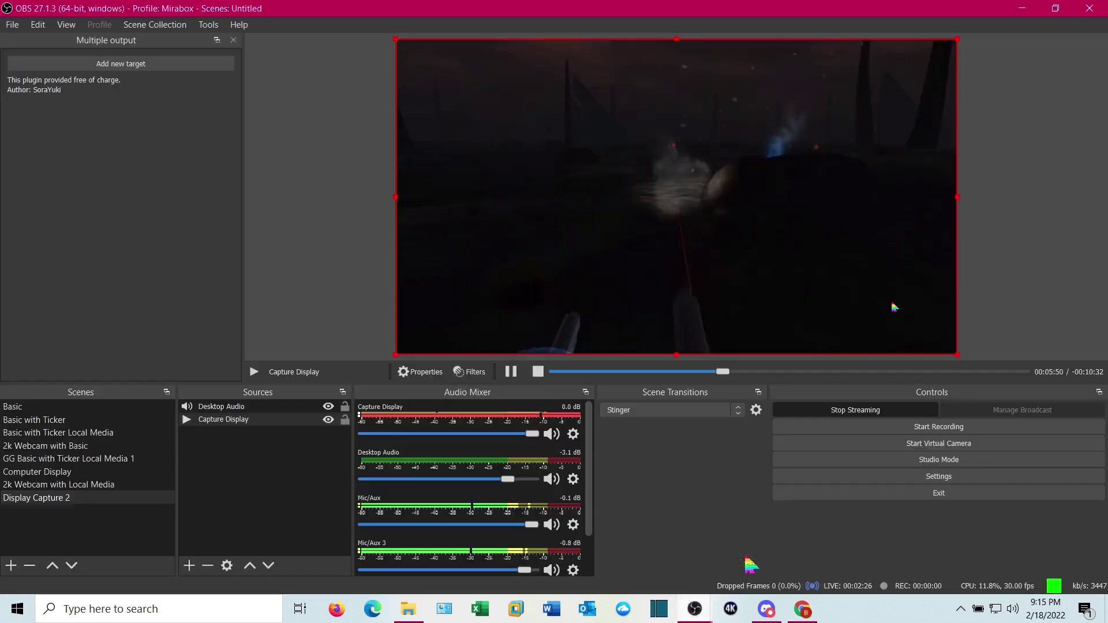
click(879, 412)
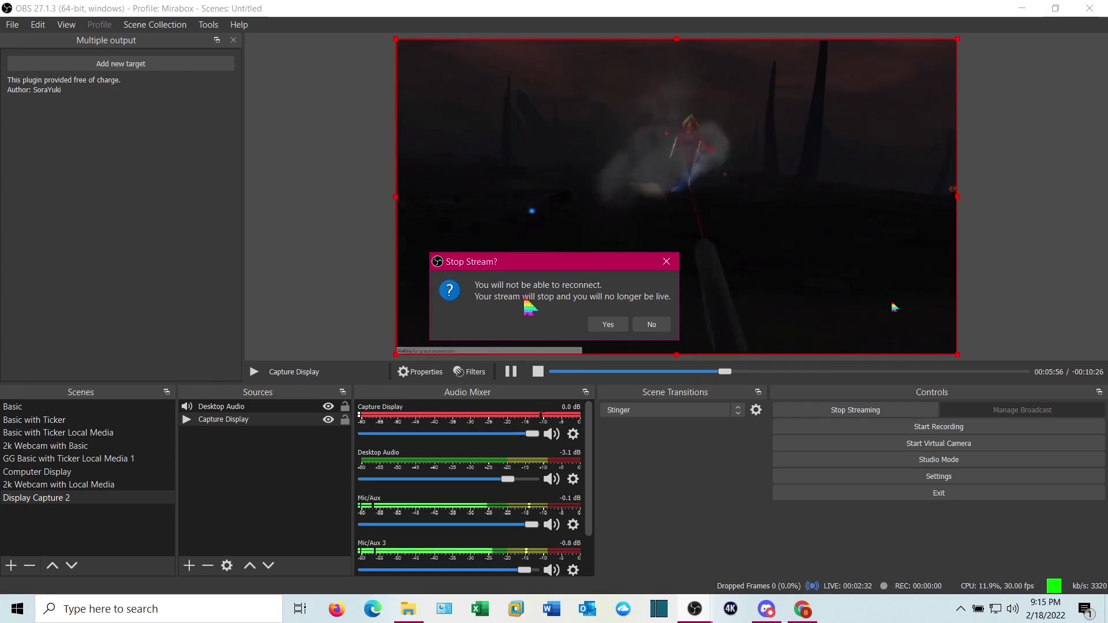
click(607, 325)
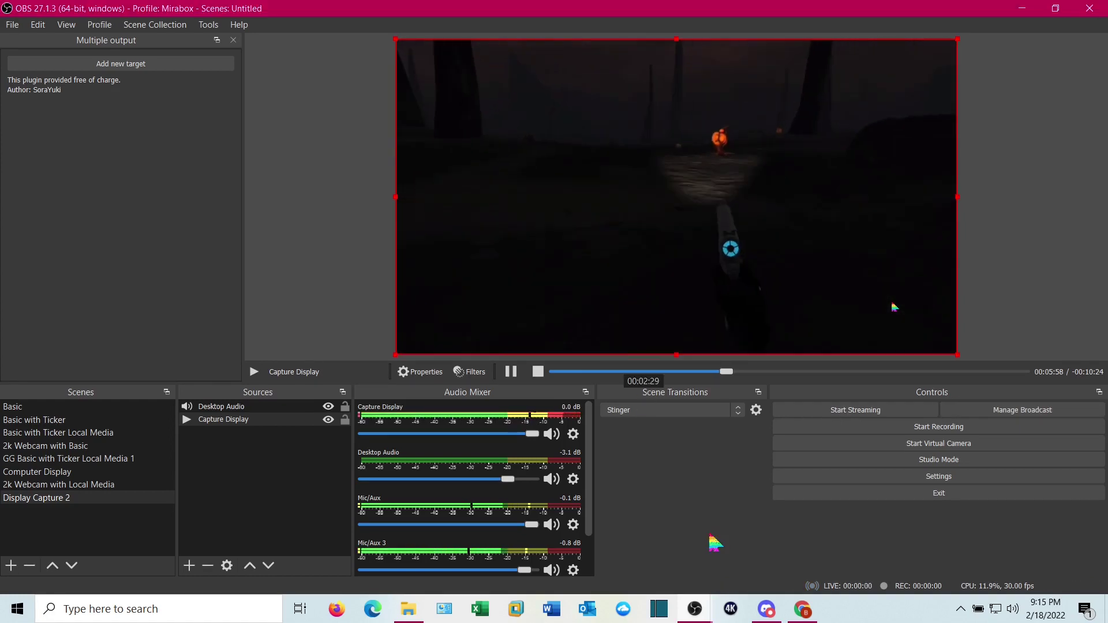
click(805, 617)
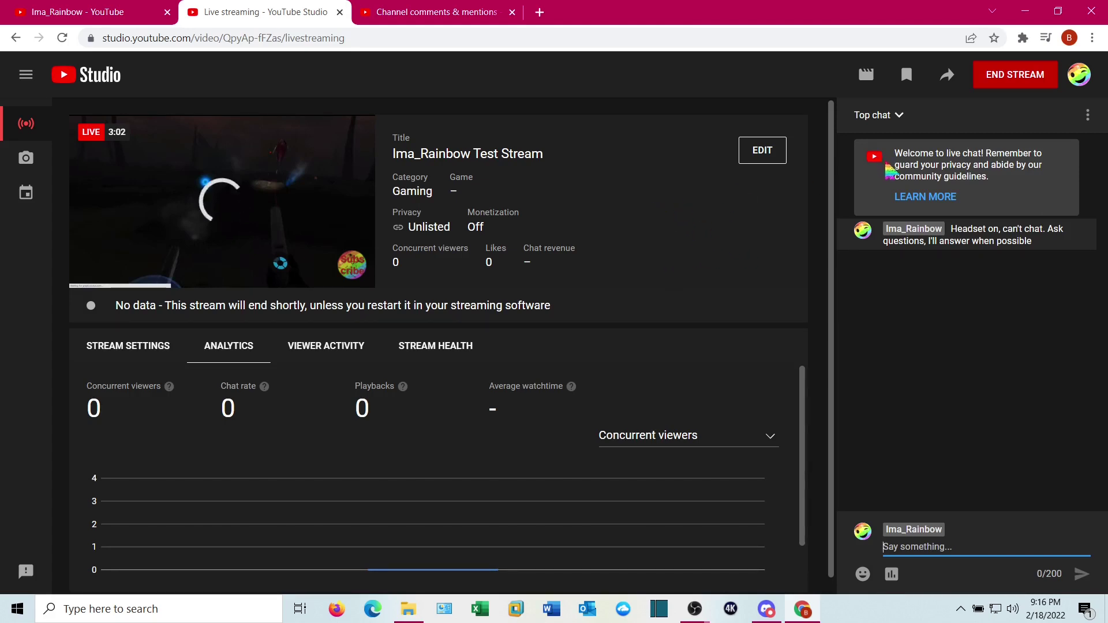
Step: End the stream on YouTube, confirm, and dismiss the Stream Finished summary
click(1010, 84)
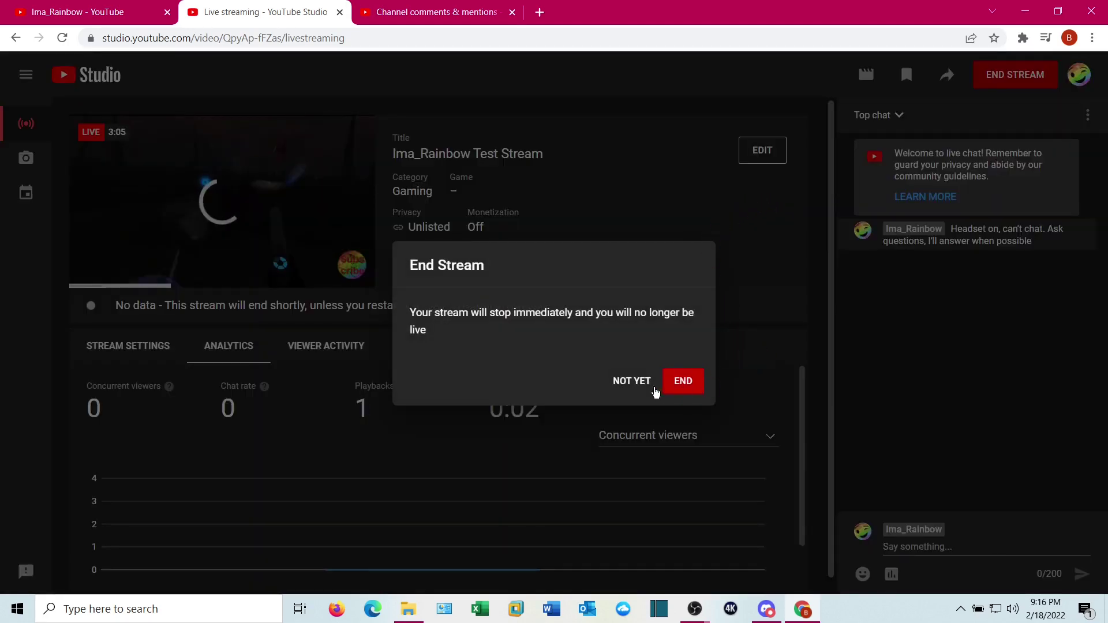
click(692, 386)
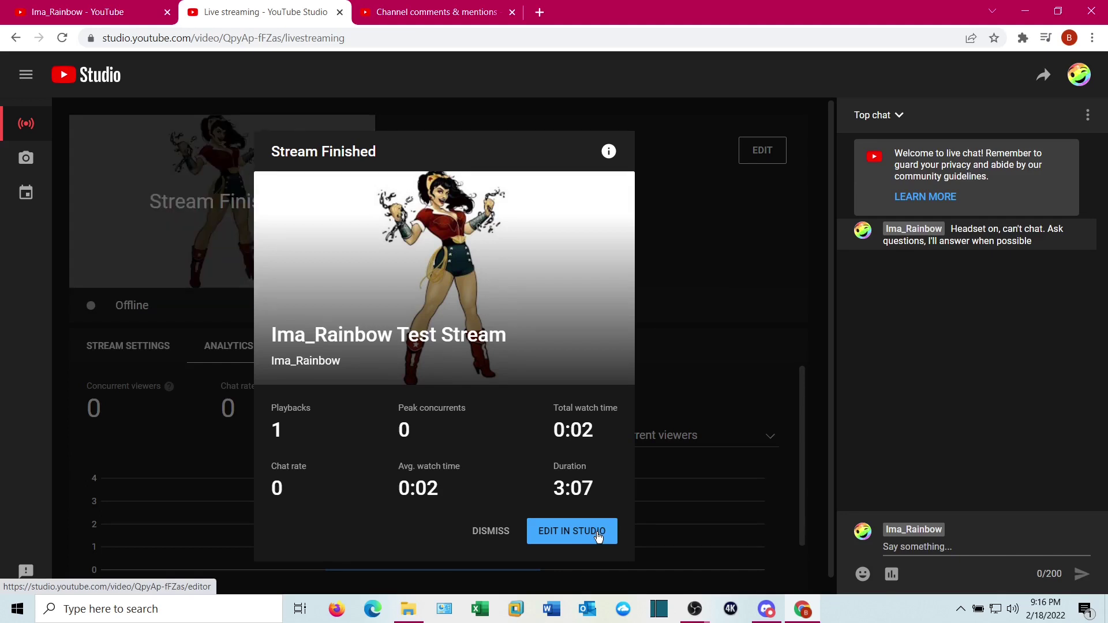
click(479, 539)
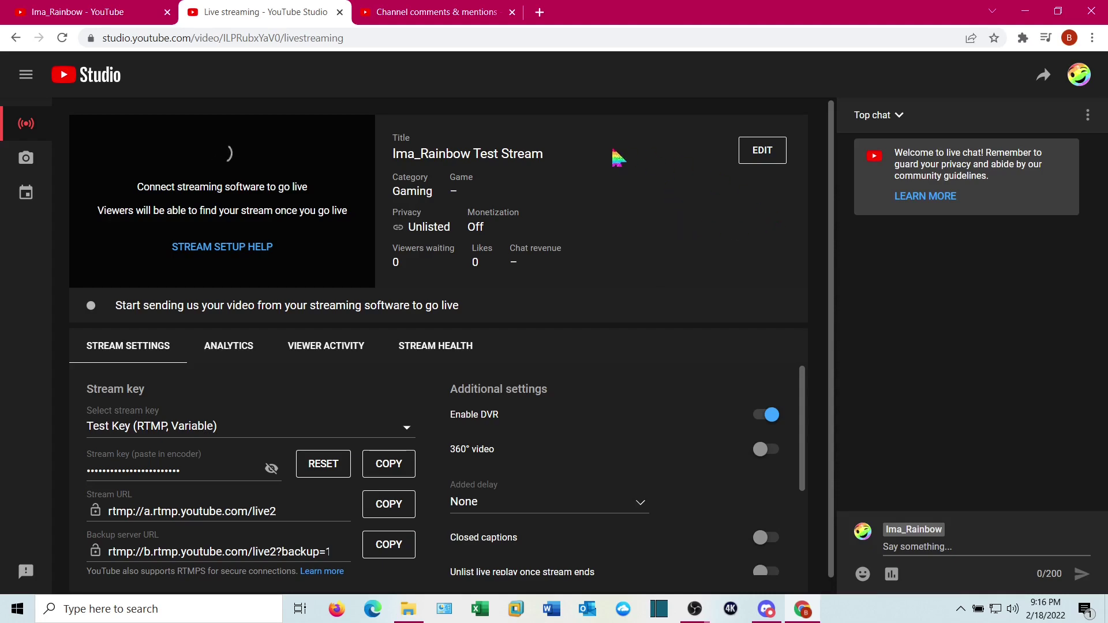
Step: Close the live tab and show the Live replays list in Channel content
click(340, 12)
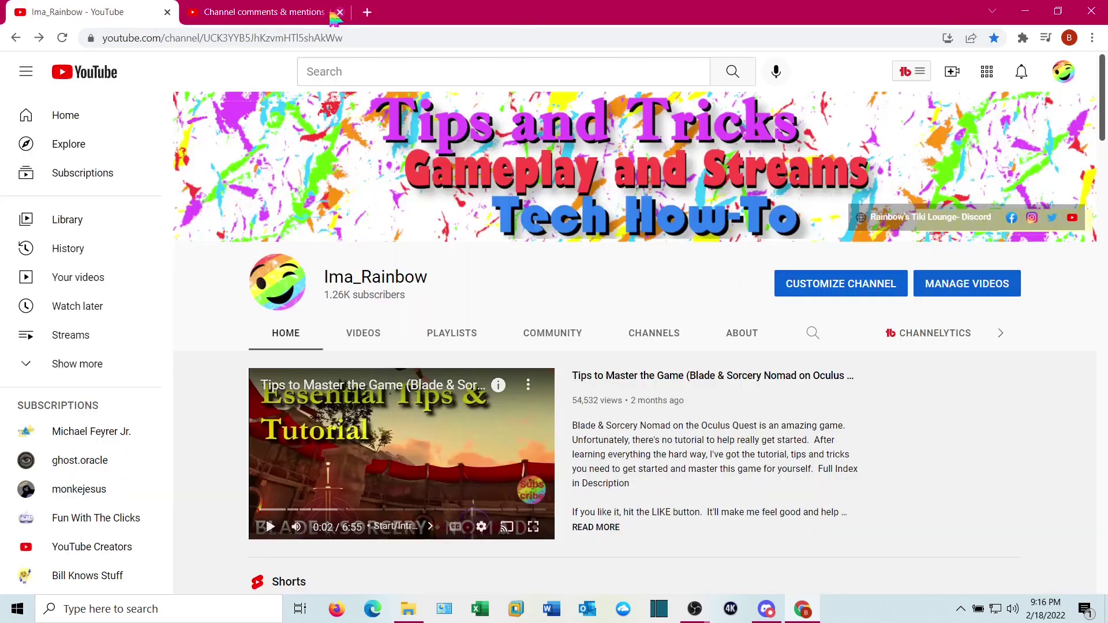
click(271, 14)
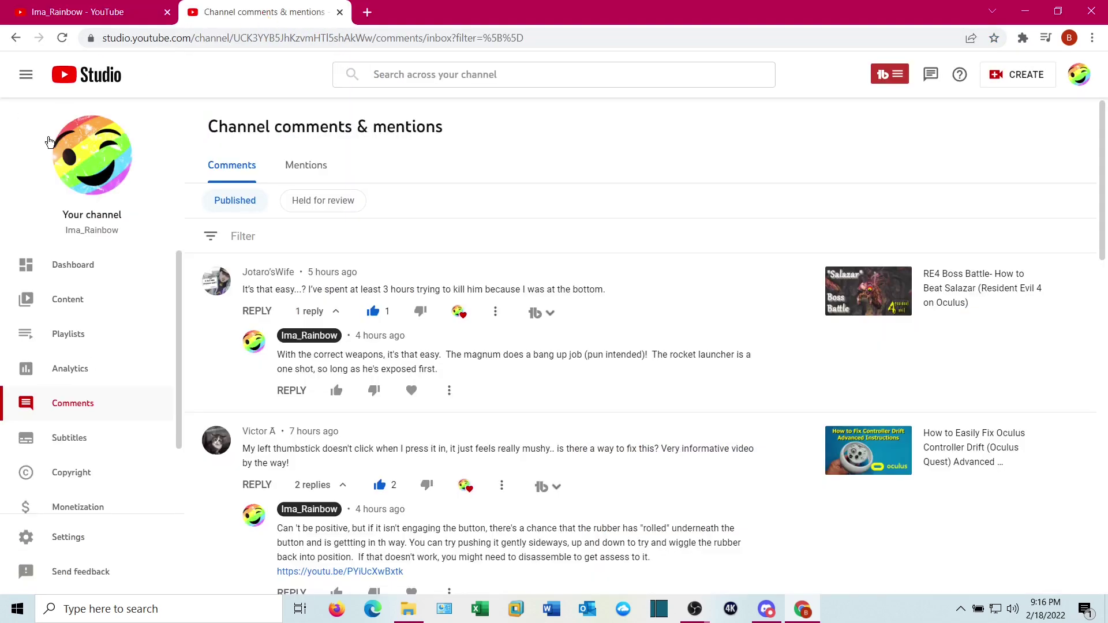
click(74, 299)
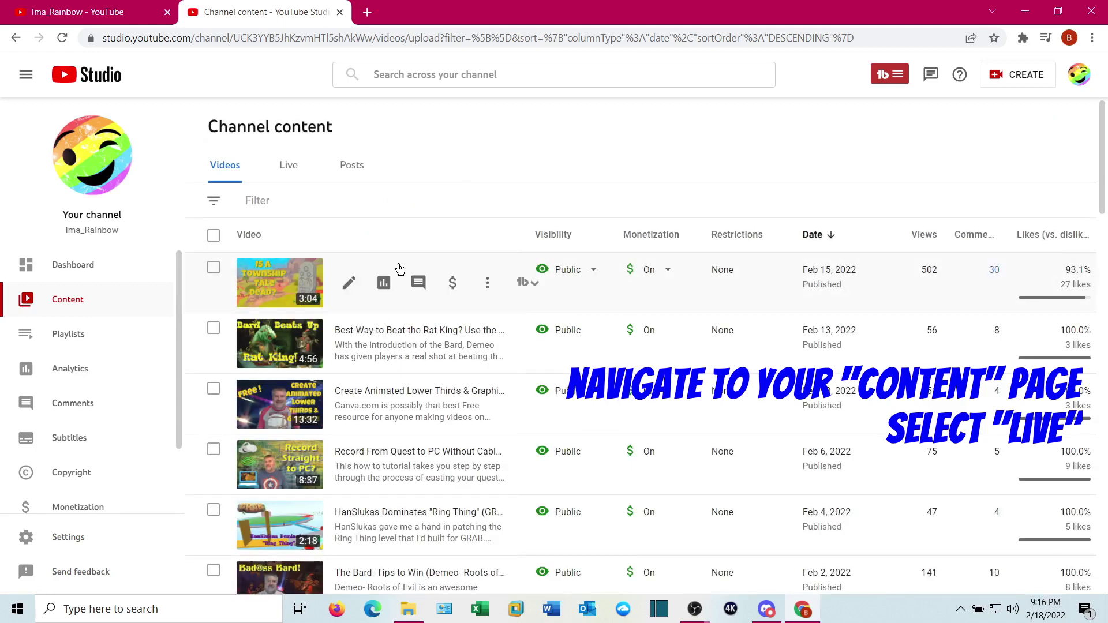
click(290, 167)
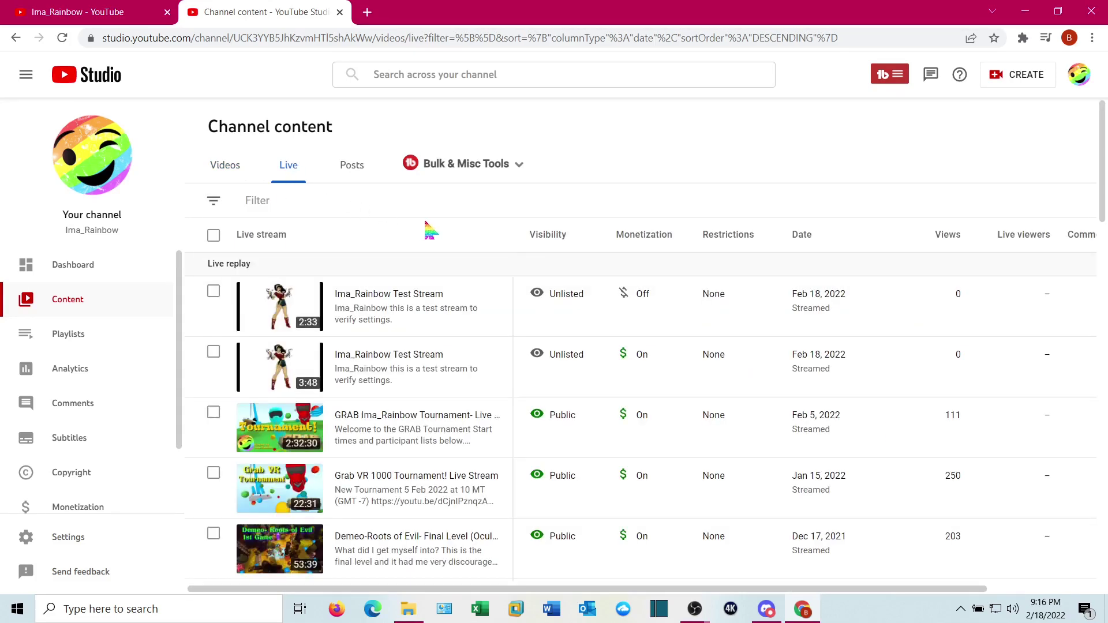
Step: Open the Video details page for the newest 2:33 test stream replay
mouse_move(439, 300)
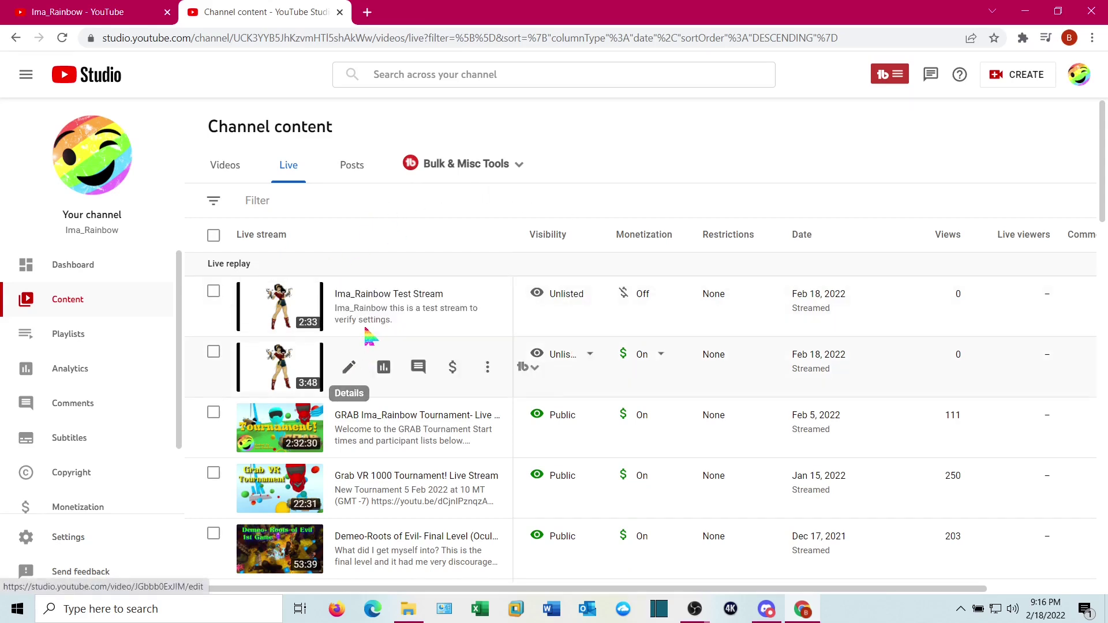
mouse_move(346, 311)
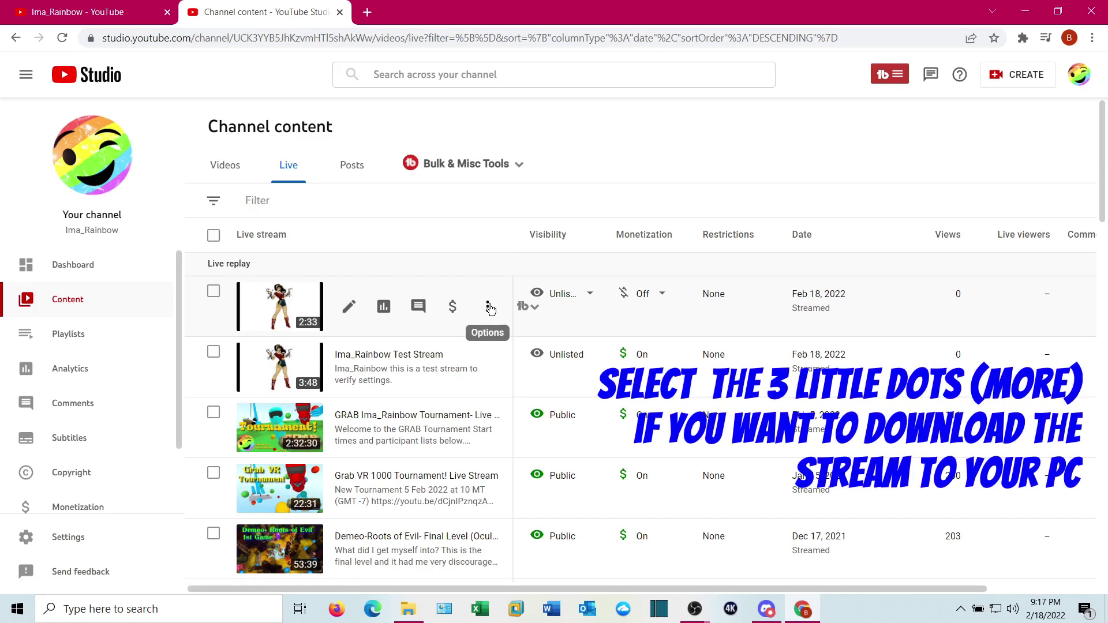
click(488, 307)
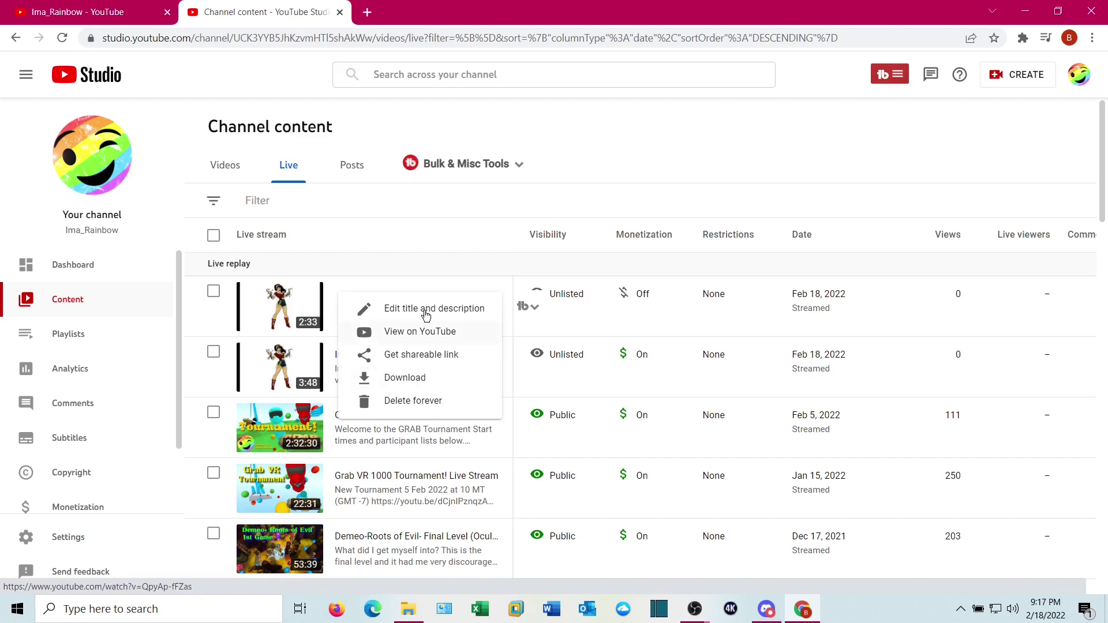
click(379, 285)
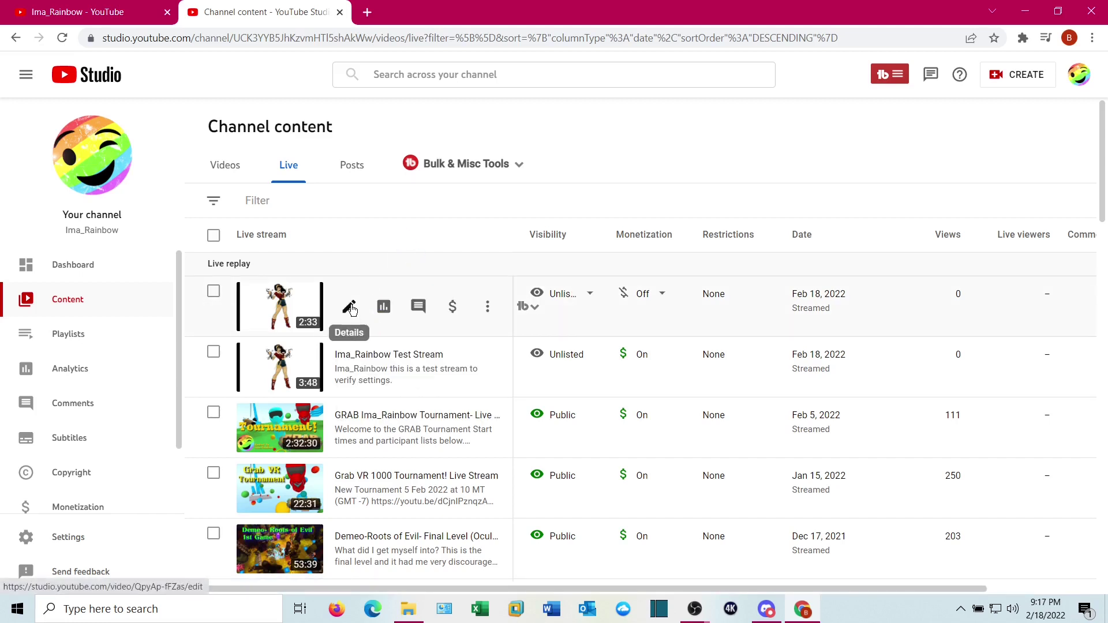
click(350, 308)
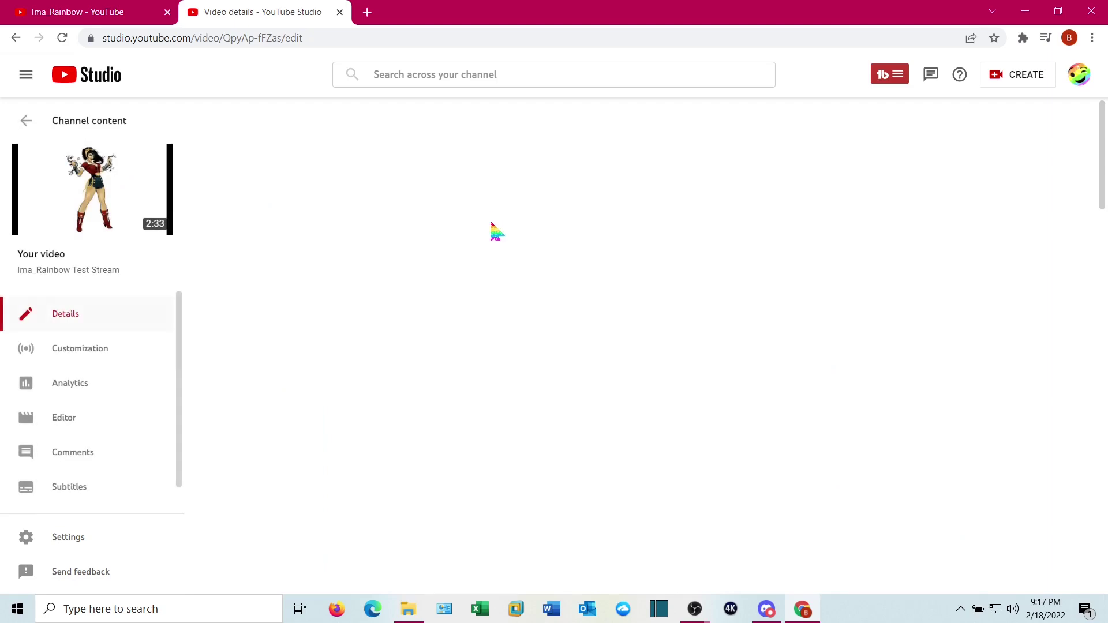
Step: Retitle the replay to 'Test Stream #2', save it, and return to Channel content
click(363, 179)
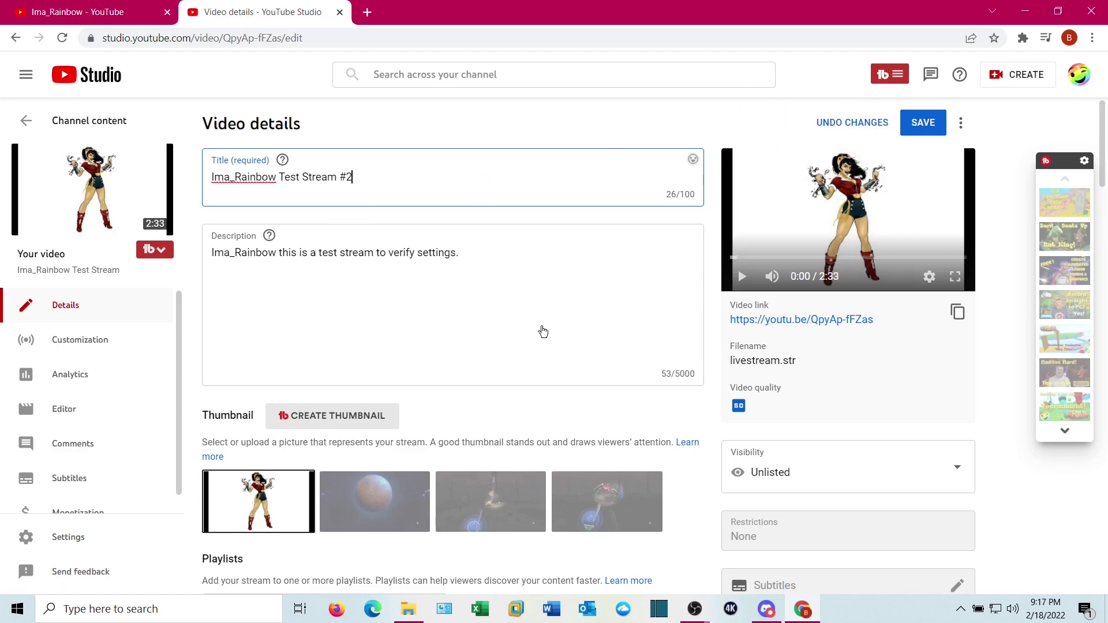
key(ctrl+s)
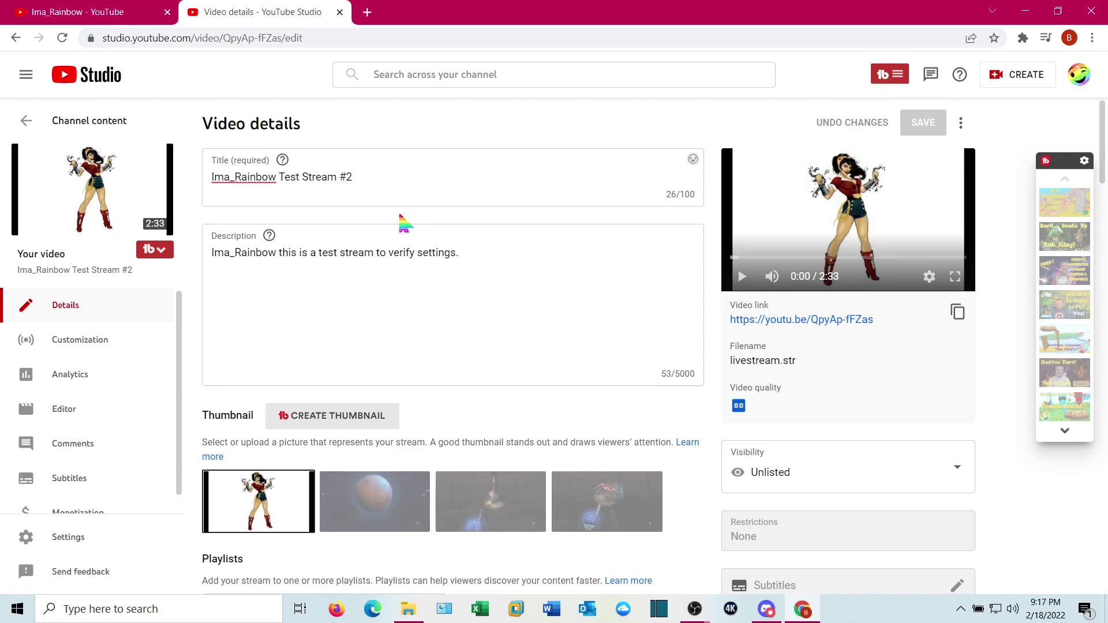
click(101, 128)
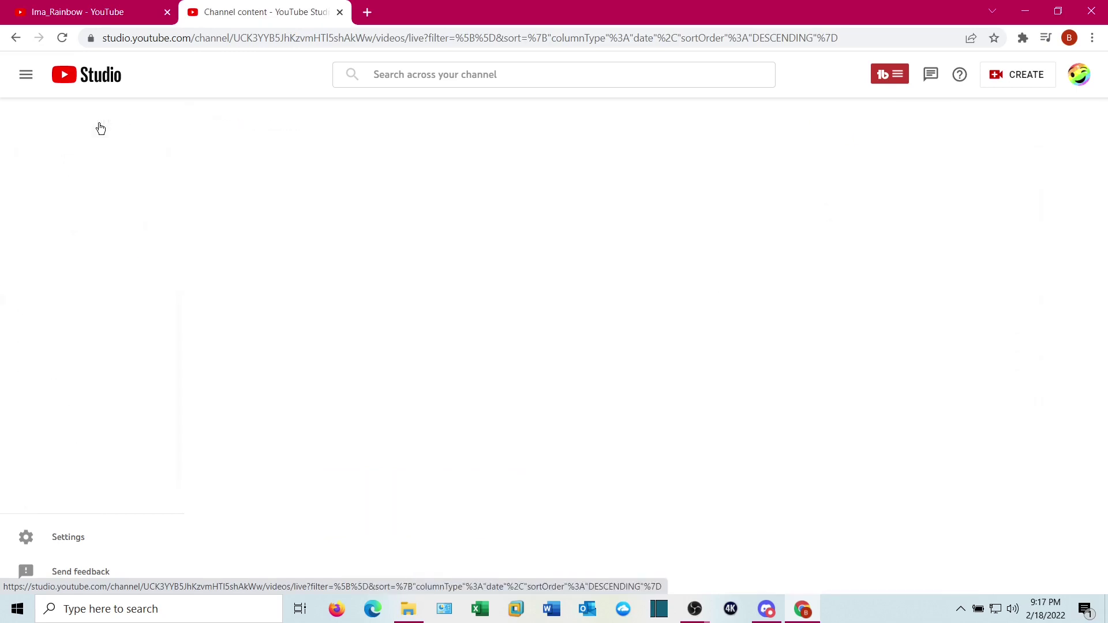